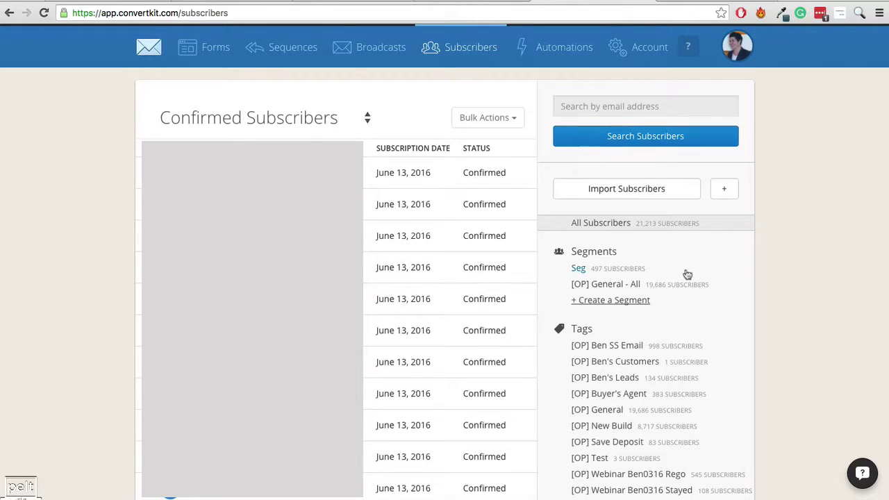
Create a new segment named 'Example List' whose first filter group matches any filter.
left_click(601, 303)
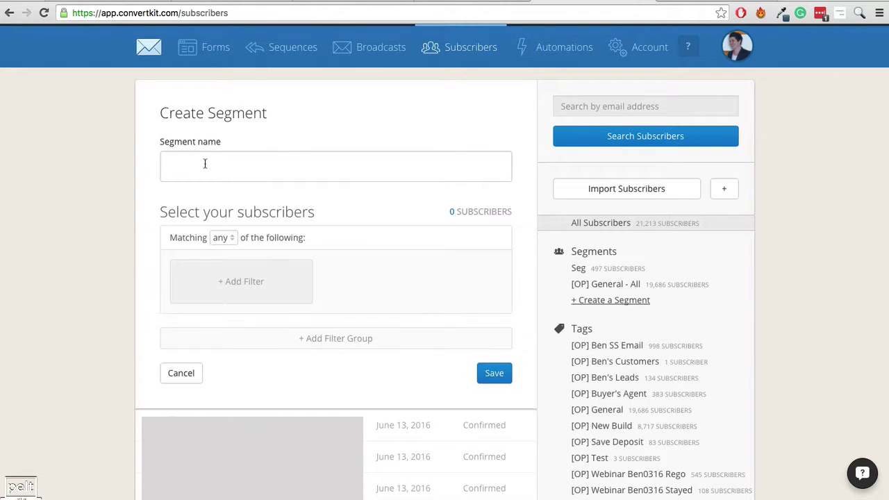
left_click(212, 166)
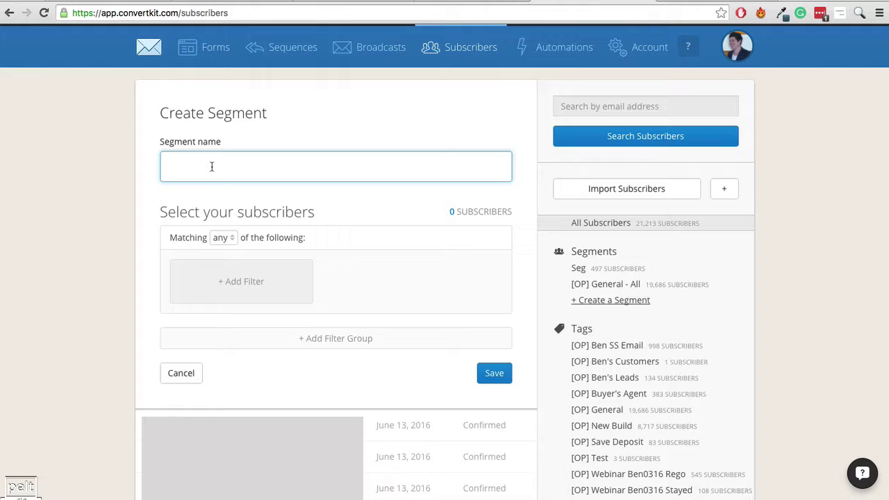
type("Example List")
left_click(222, 238)
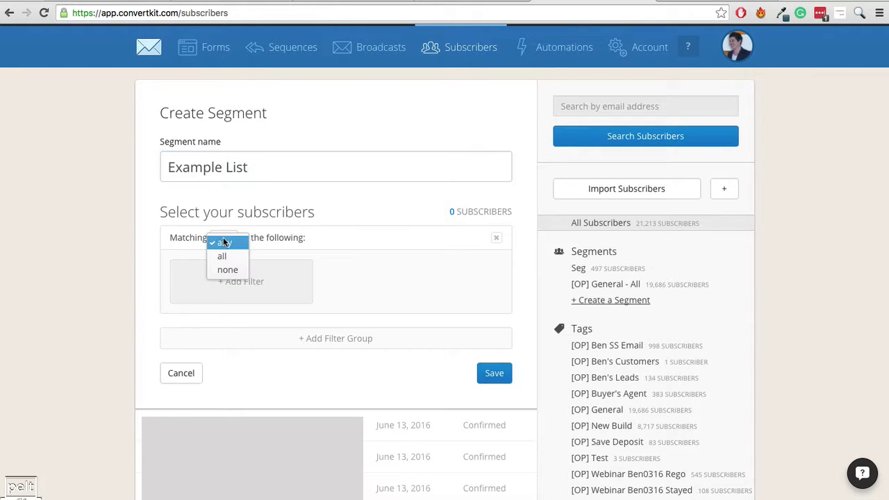
left_click(225, 242)
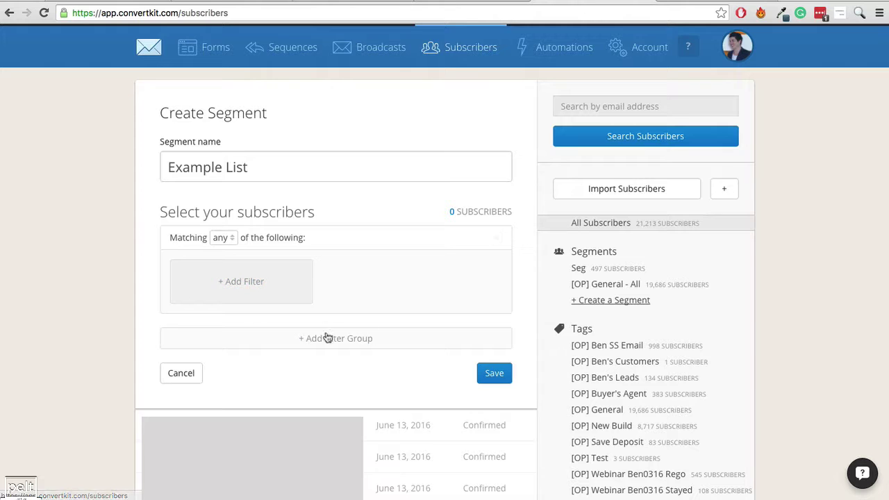
left_click(217, 238)
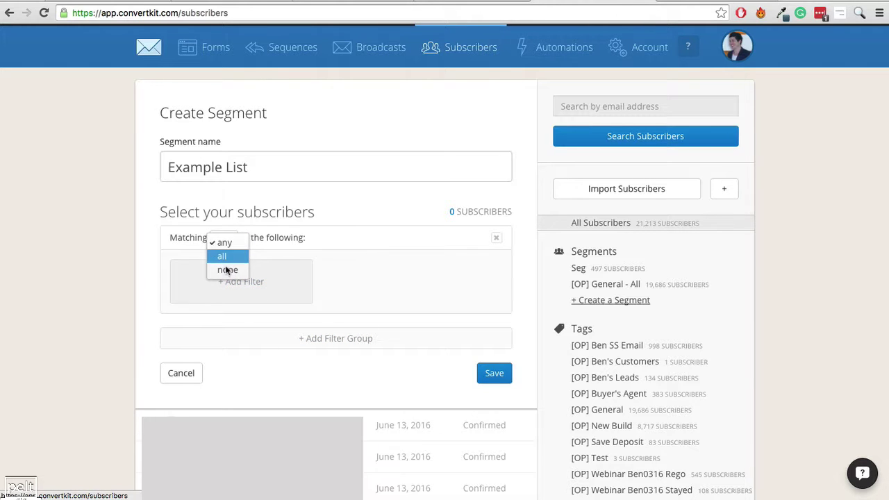
left_click(272, 290)
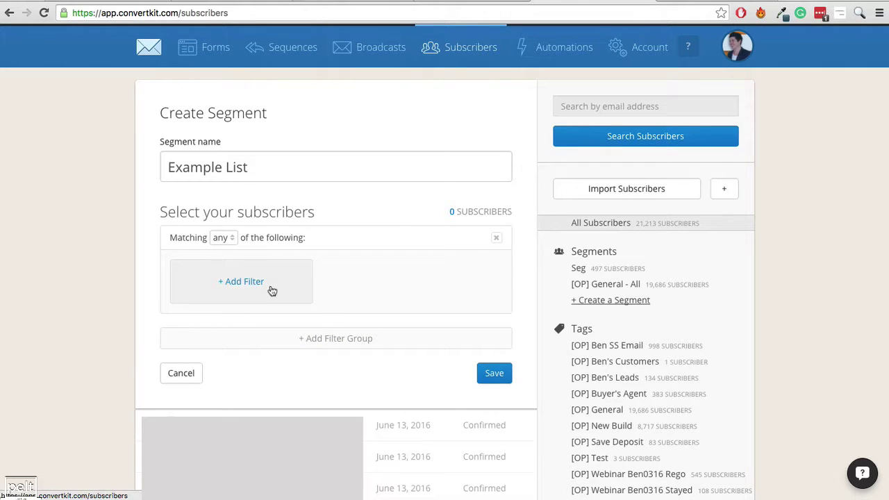
Add a Subscribed to > Tags filter for [OP] General to the first group.
left_click(252, 284)
left_click(259, 306)
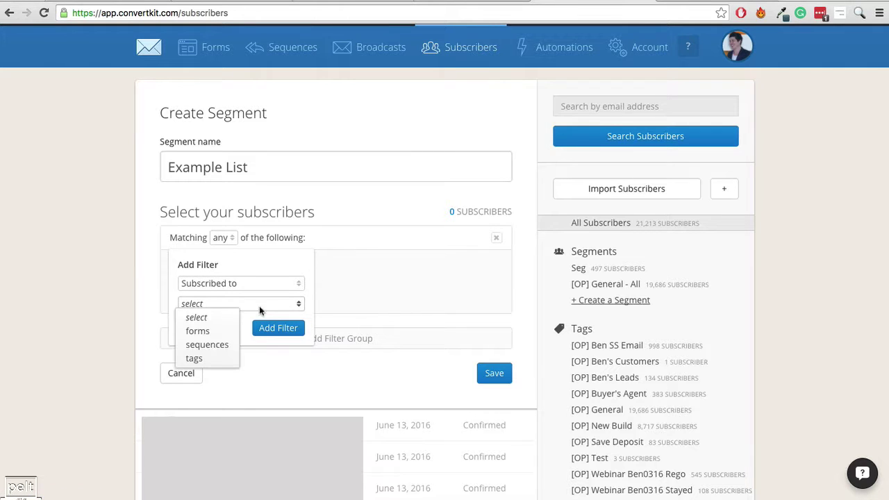
left_click(208, 359)
left_click(217, 325)
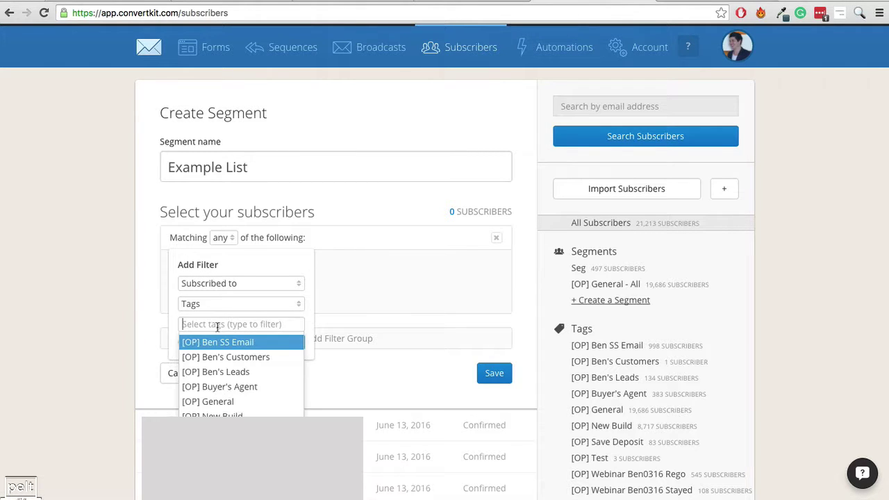
type("gen")
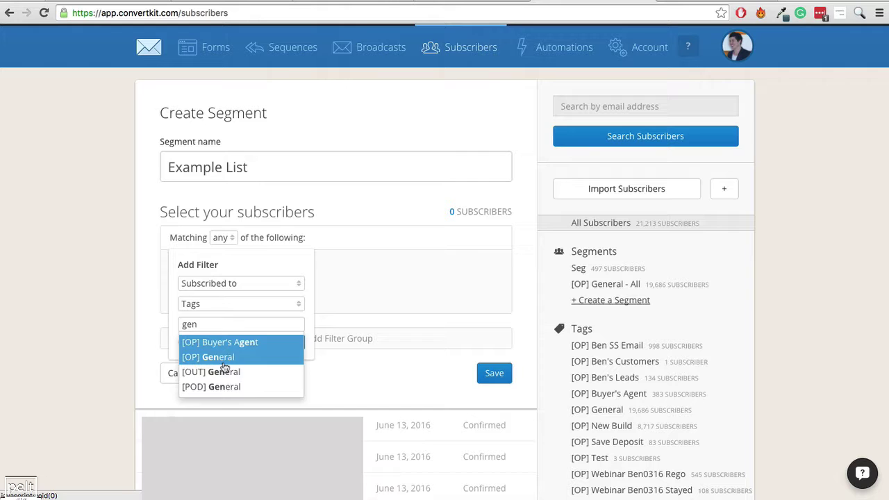
left_click(225, 362)
Confirm the [OP] General filter and add a second filter group matching none.
left_click(278, 347)
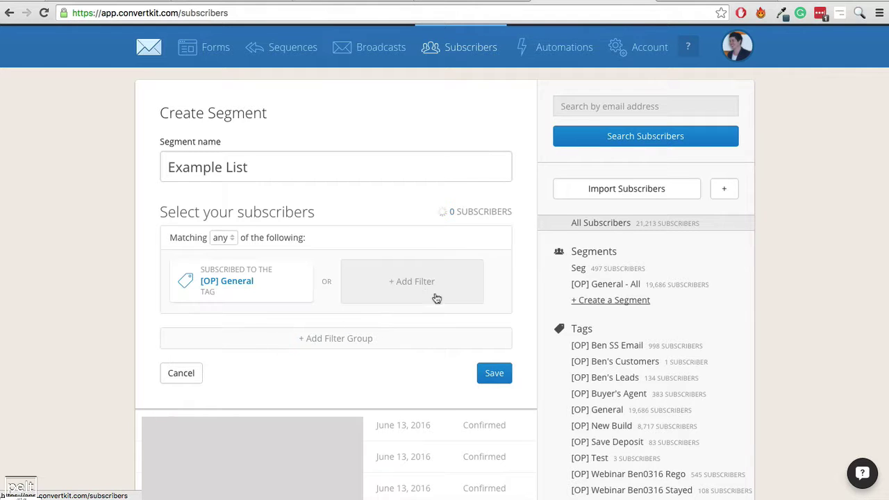
left_click(330, 344)
left_click(223, 339)
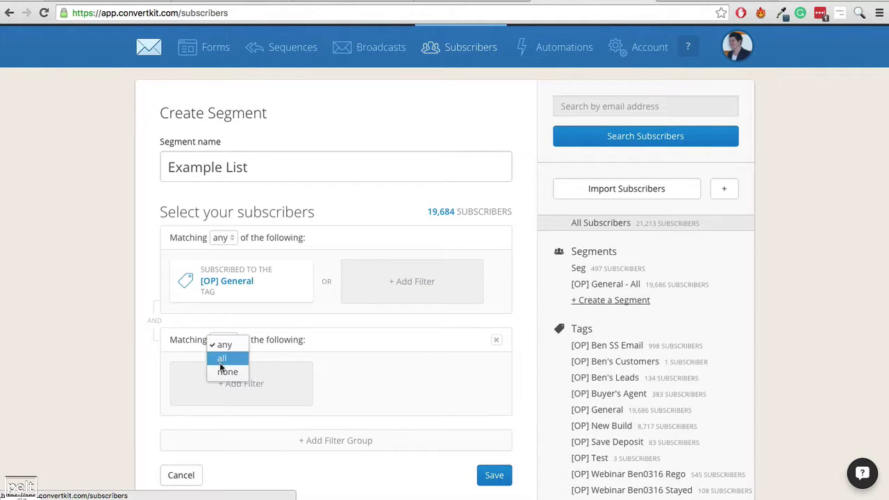
left_click(223, 371)
scroll(224, 381, "down", 1)
Add a Subscribed to > Tags filter for [OPC] Customer to the second group.
left_click(225, 381)
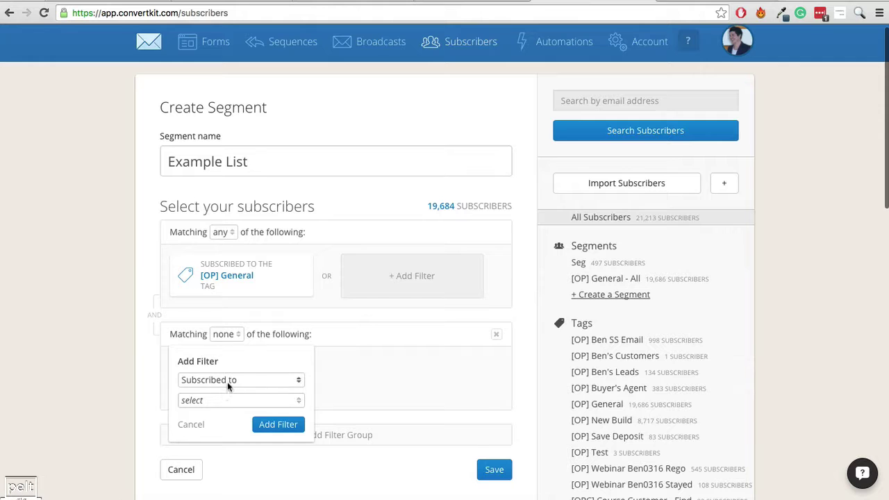
left_click(227, 401)
scroll(209, 444, "up", 1)
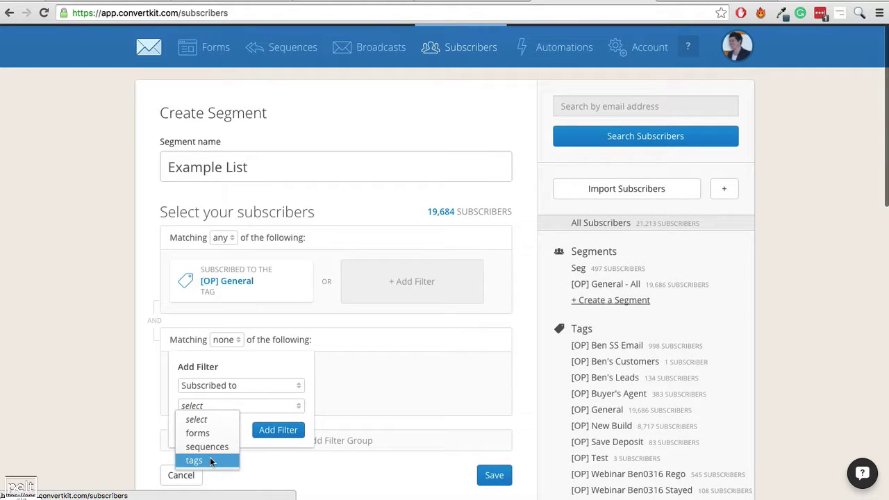
left_click(211, 461)
left_click(229, 425)
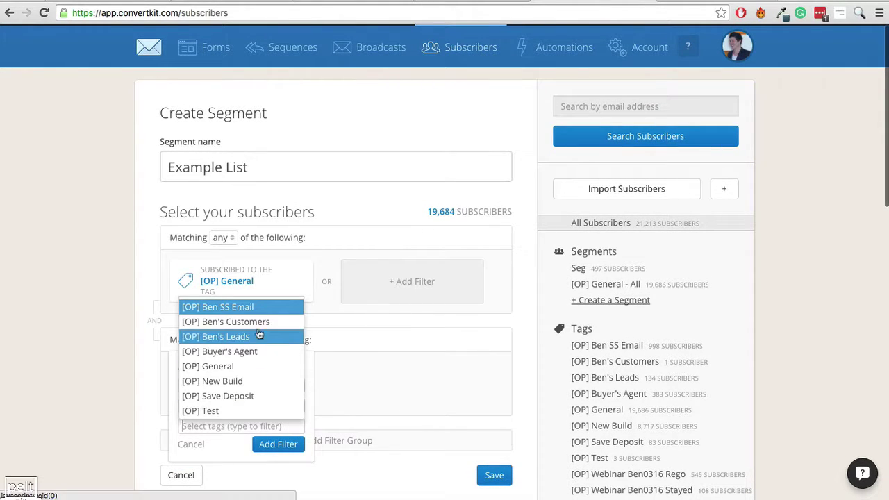
type("custom")
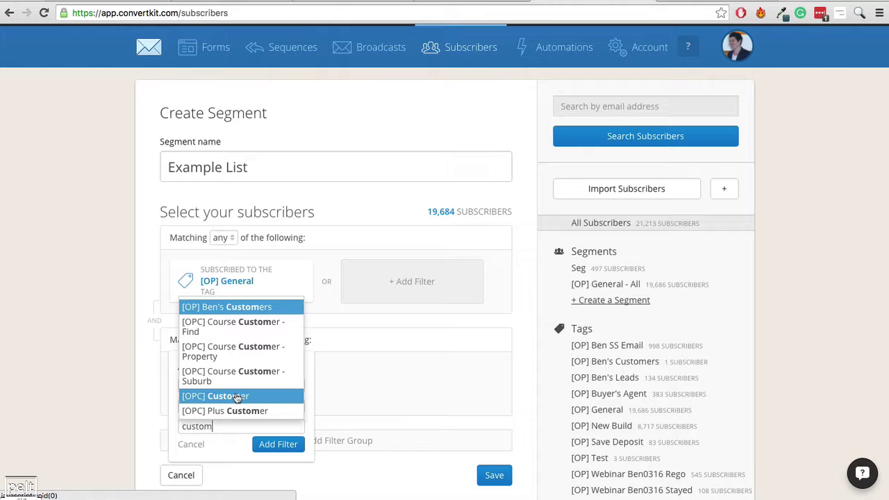
left_click(237, 398)
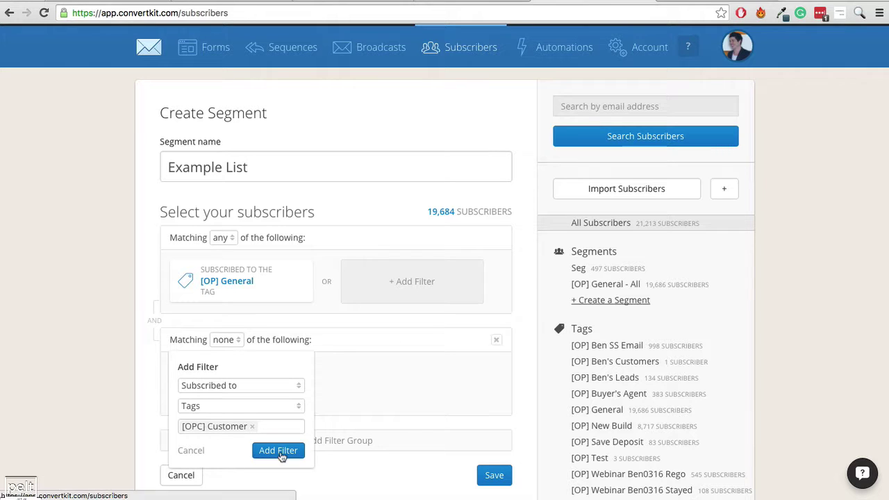
left_click(279, 451)
Check the new 19,352 subscriber count and save the Example List segment.
left_click_drag(426, 213, 457, 214)
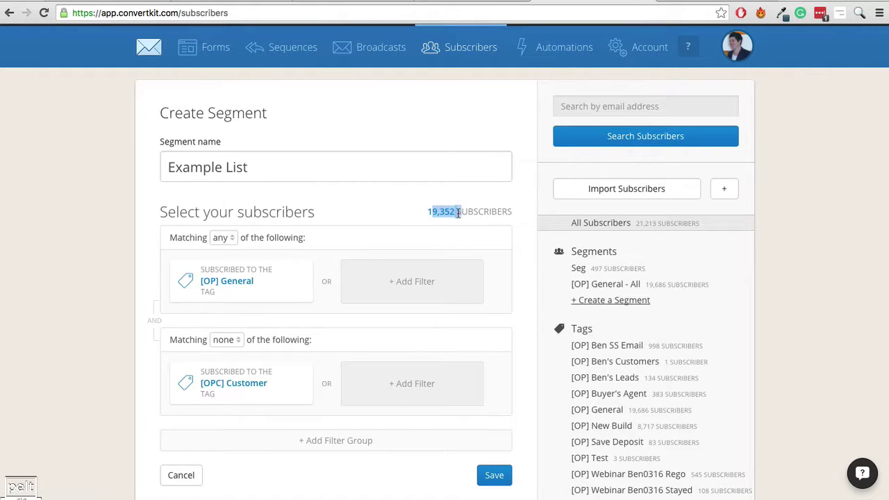
left_click(458, 213)
scroll(375, 358, "down", 2)
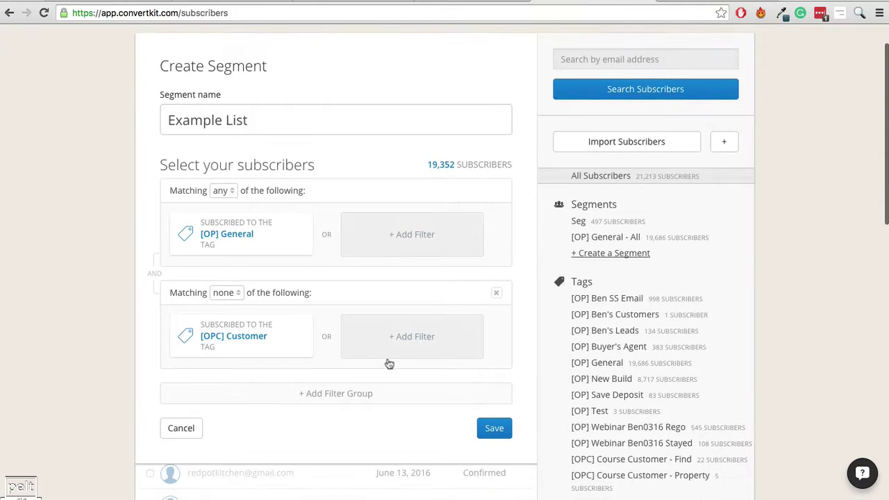
left_click(494, 428)
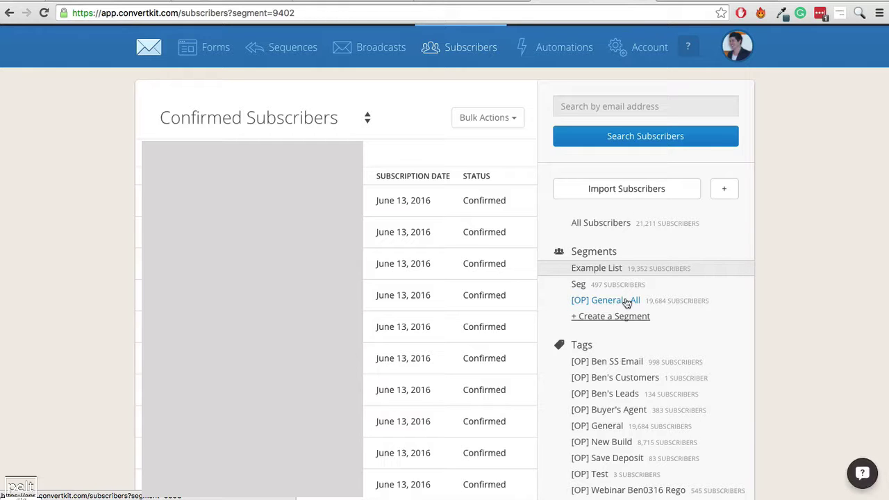
Select all 19,352 Example List subscribers and export them through Bulk Actions.
left_click(590, 271)
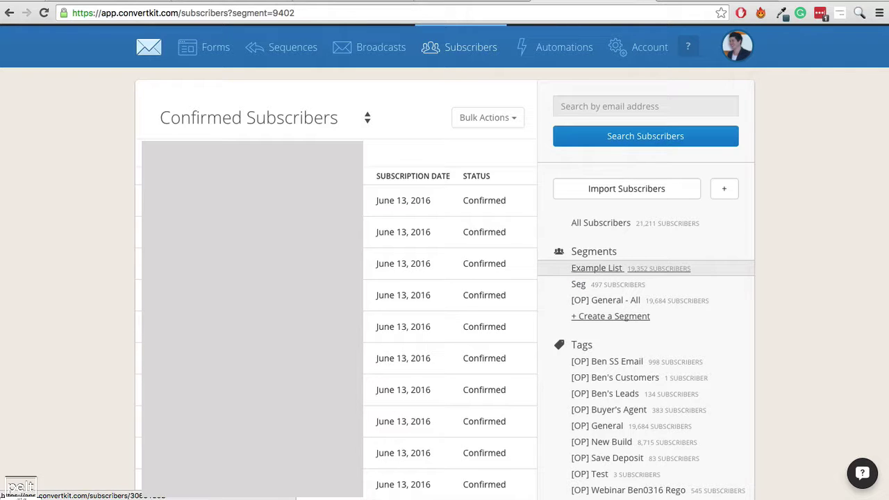
left_click(150, 176)
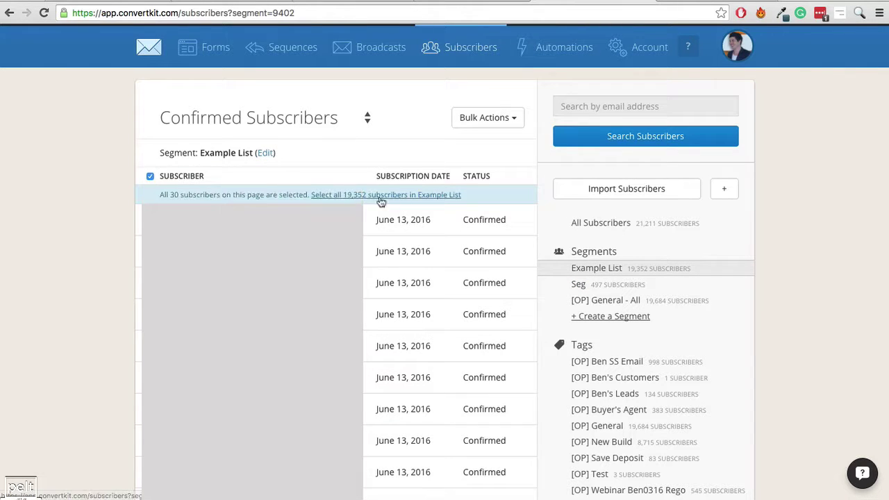
left_click(332, 196)
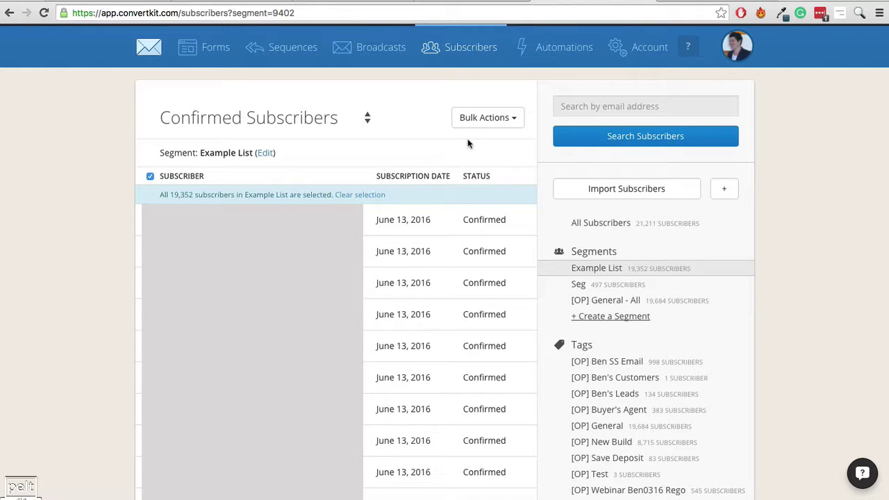
left_click(495, 120)
left_click(451, 173)
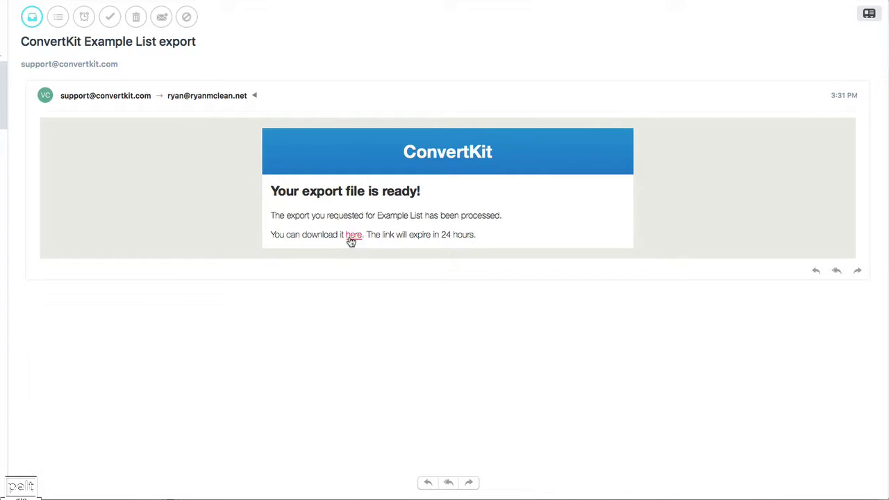
Download the export from the email link and open subscribersList9402.csv in Excel.
left_click(351, 237)
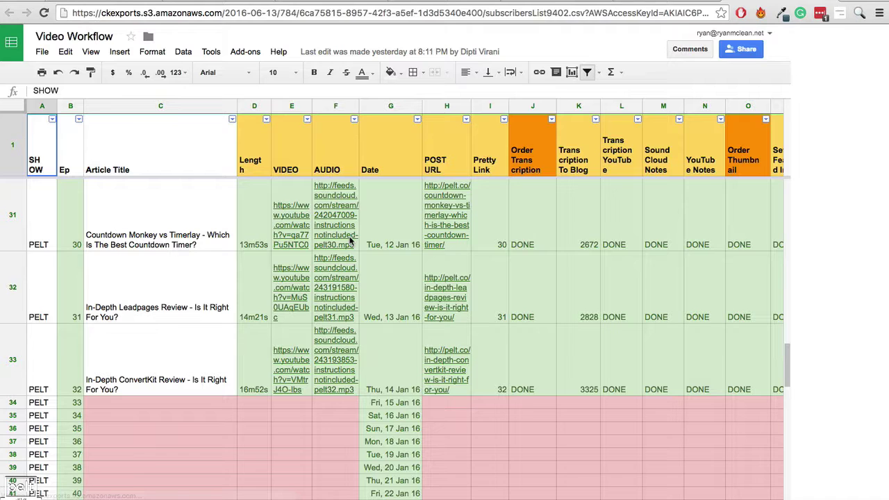
left_click(886, 250)
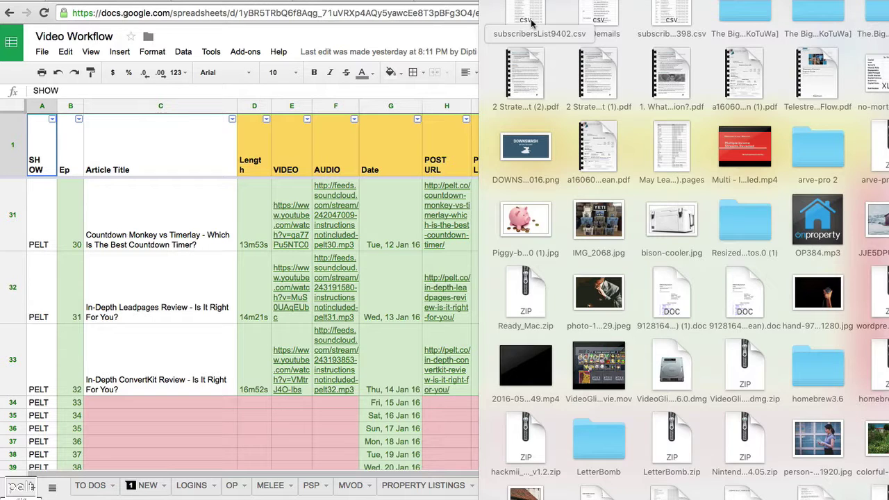
left_click(531, 24)
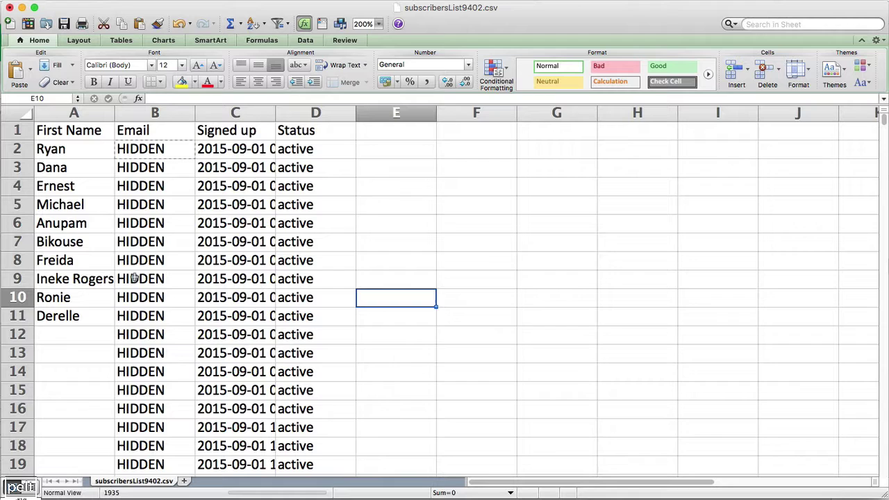
Add a 'Random' header in E1 and the =rand() formula in E2.
left_click(144, 121)
left_click(221, 258)
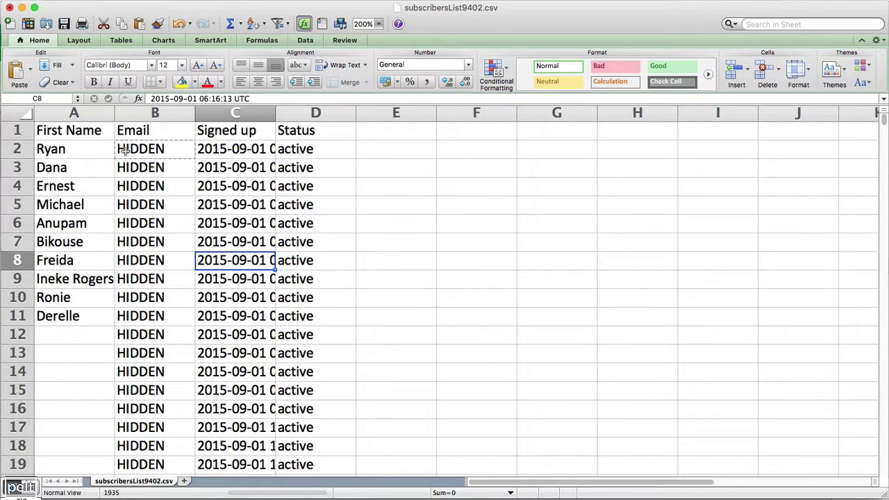
left_click_drag(125, 151, 200, 315)
left_click(200, 315)
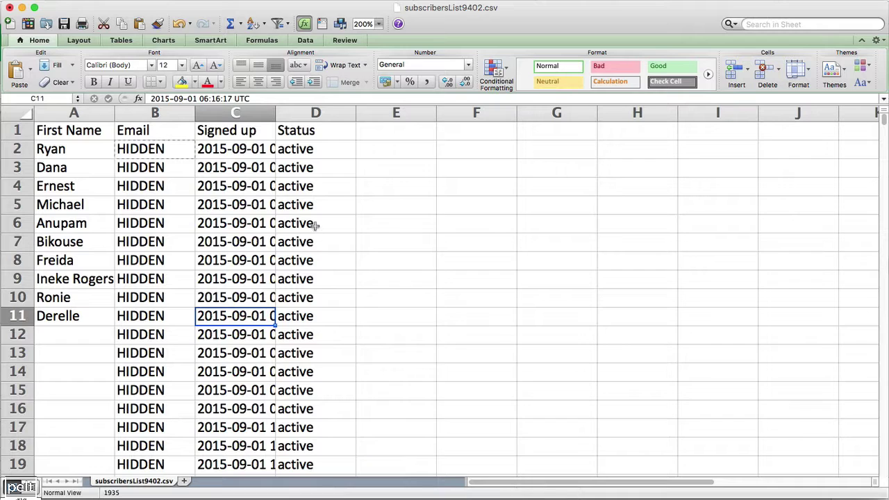
left_click(383, 137)
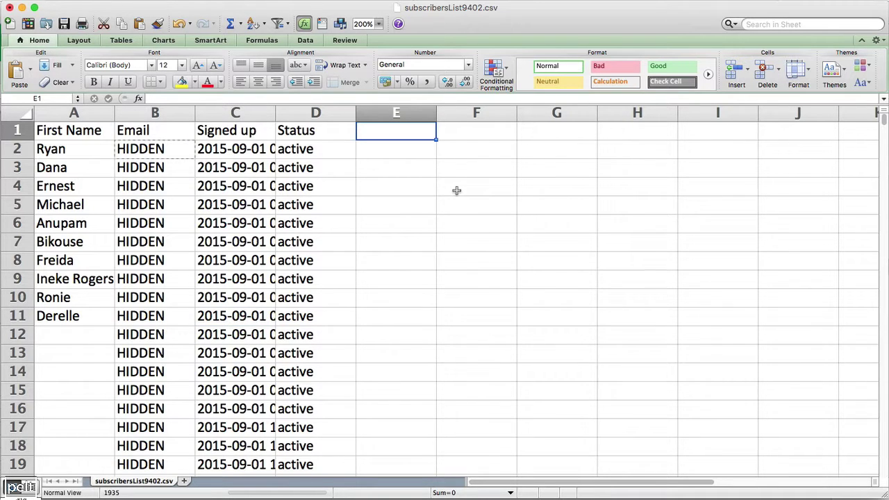
type("Random")
key("Return")
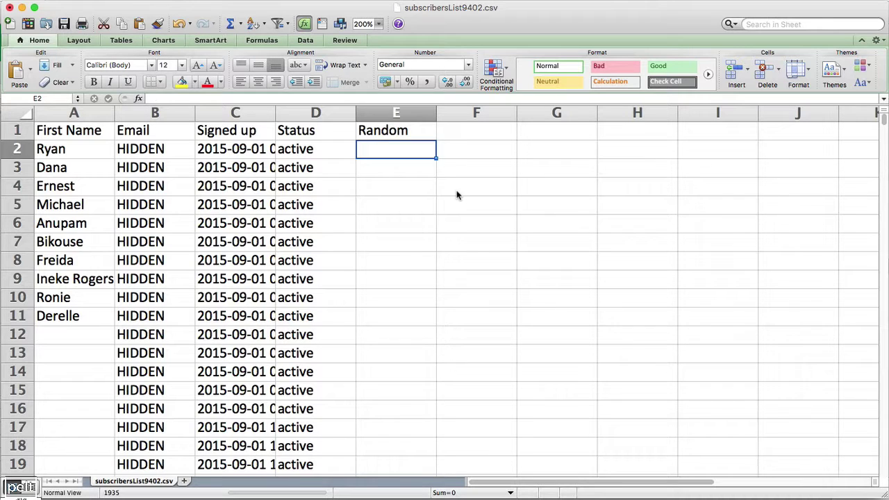
type("=r")
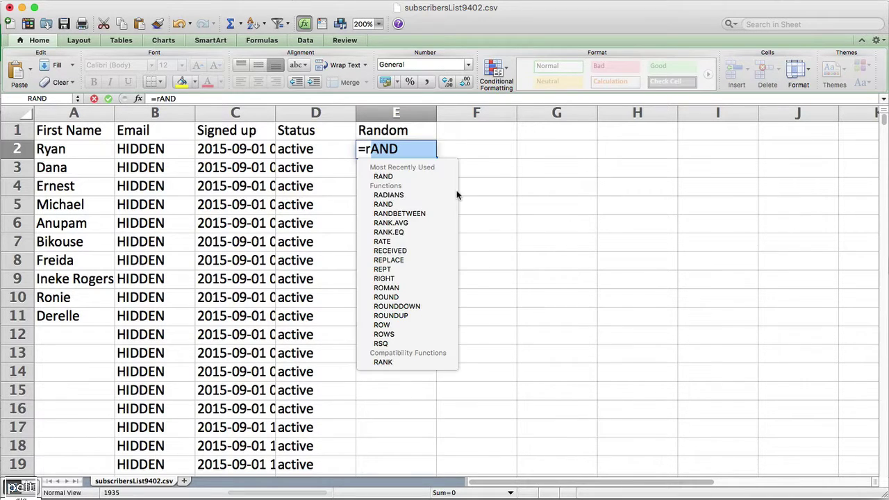
type("and")
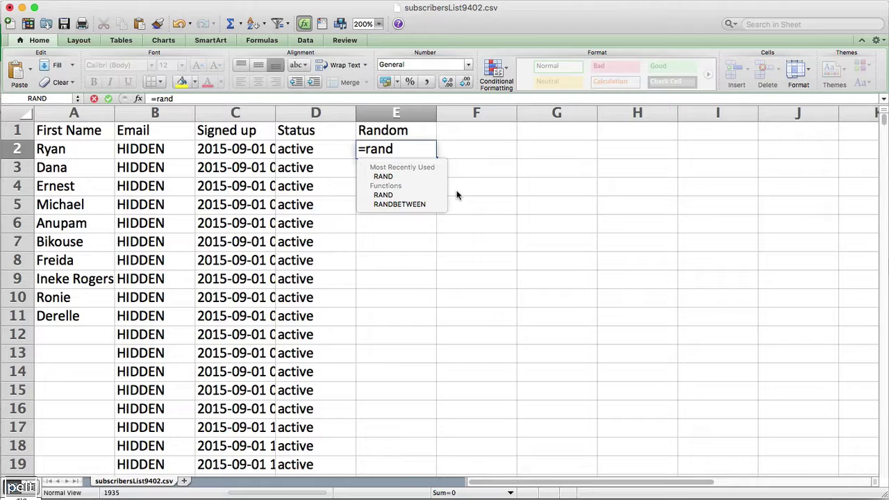
type("()")
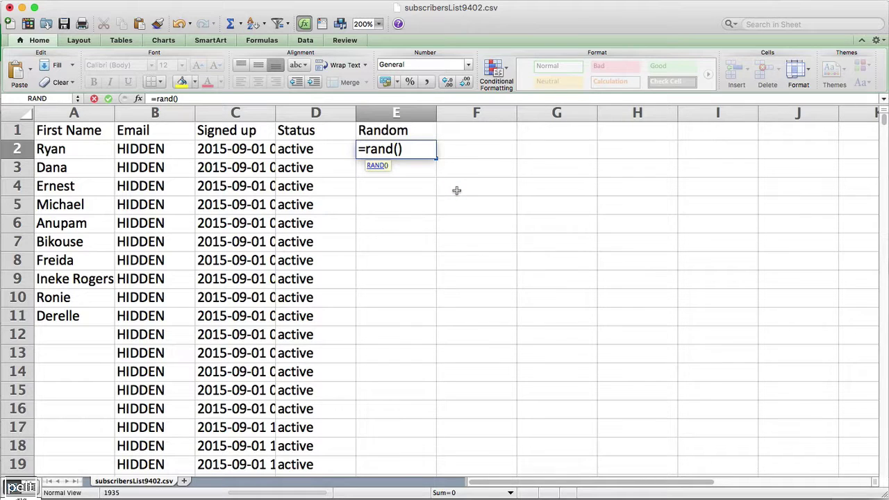
key("Return")
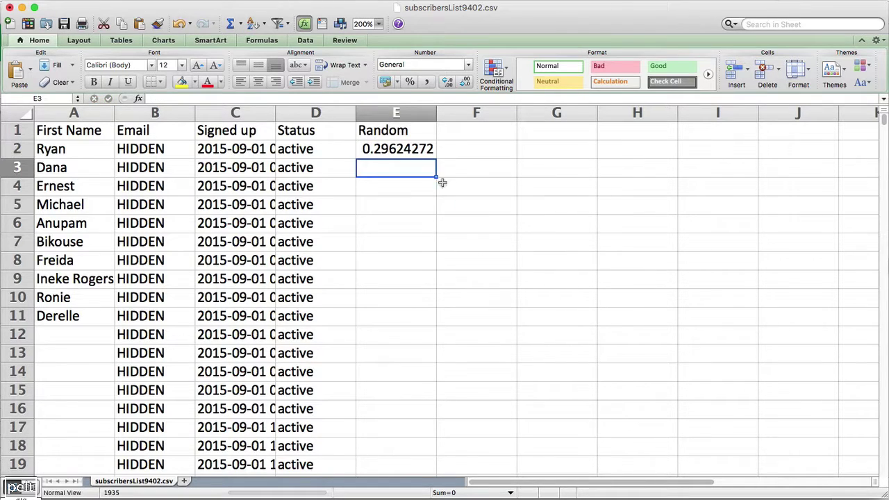
Fill the E2 random formula down to row 19353, then select header row A1:E1.
left_click(391, 154)
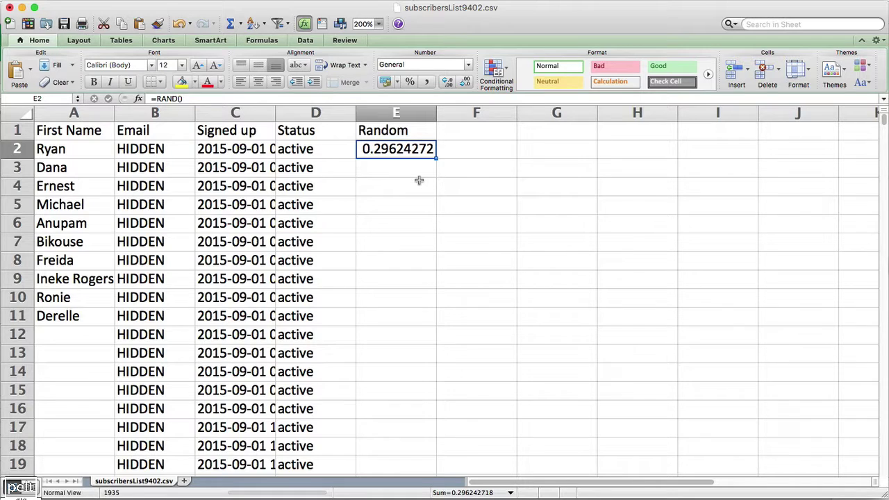
key("super+c")
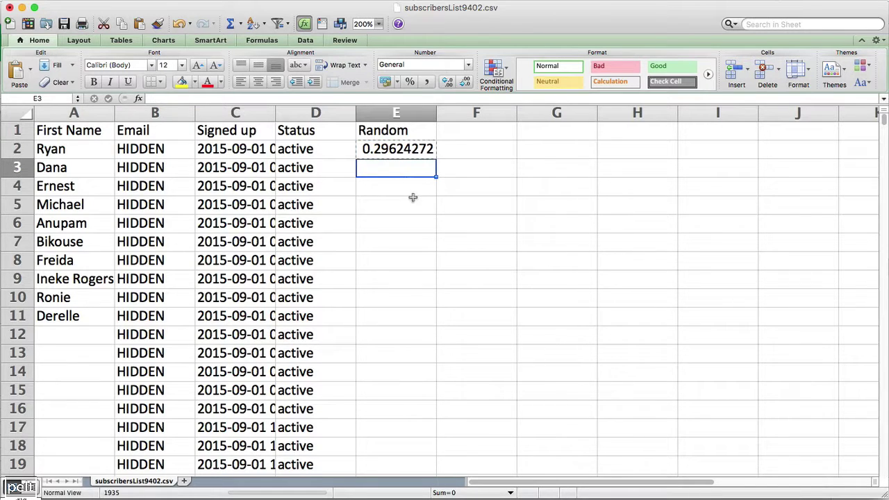
scroll(399, 190, "down", 4)
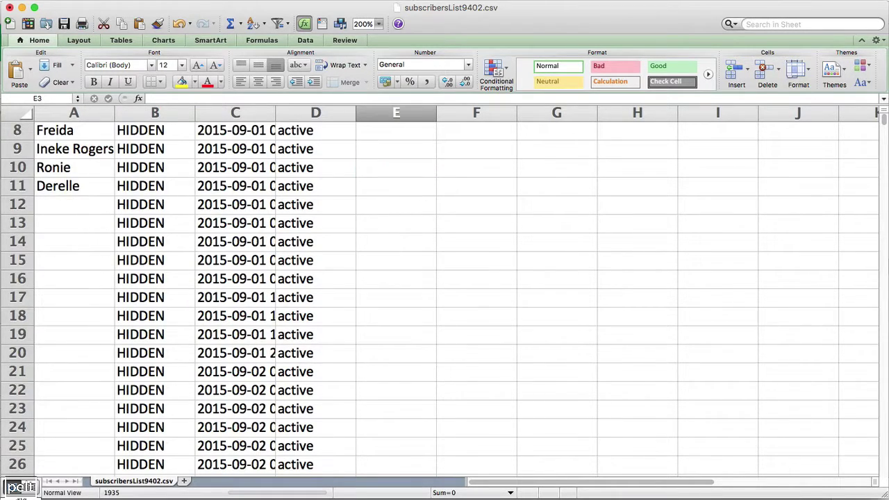
left_click_drag(879, 123, 865, 473)
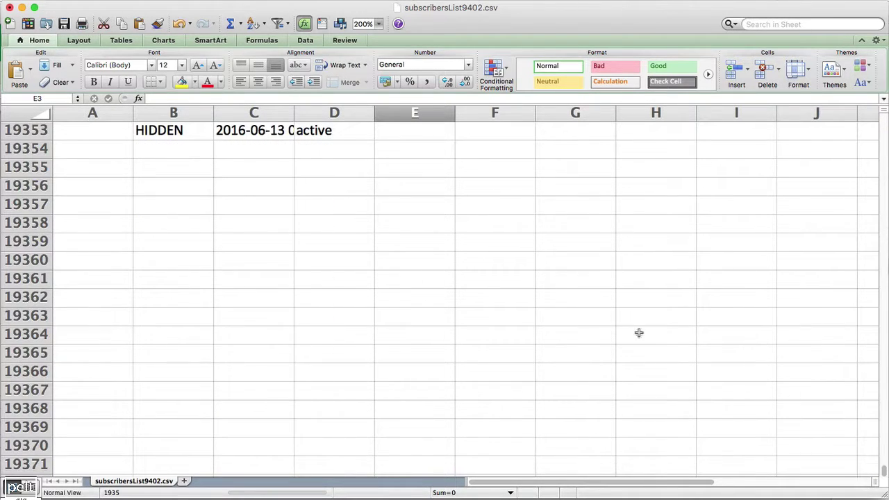
left_click(407, 136, "shift")
key("ctrl+BackSpace")
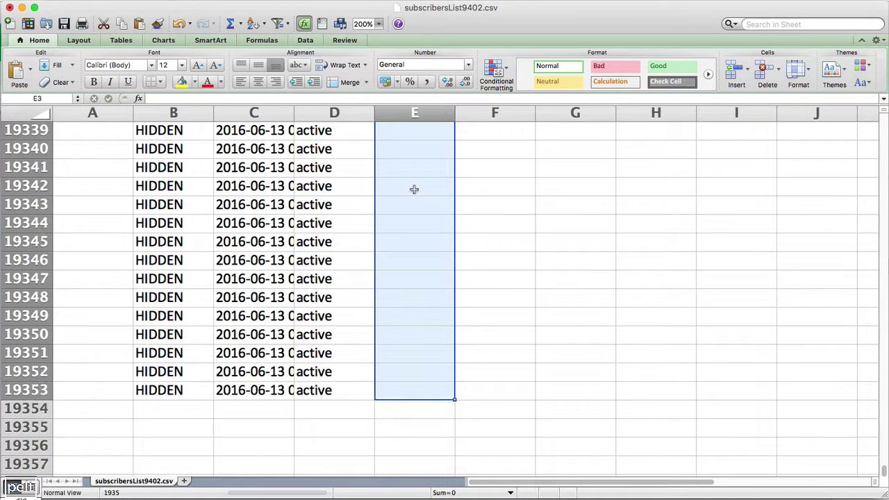
key("super+v")
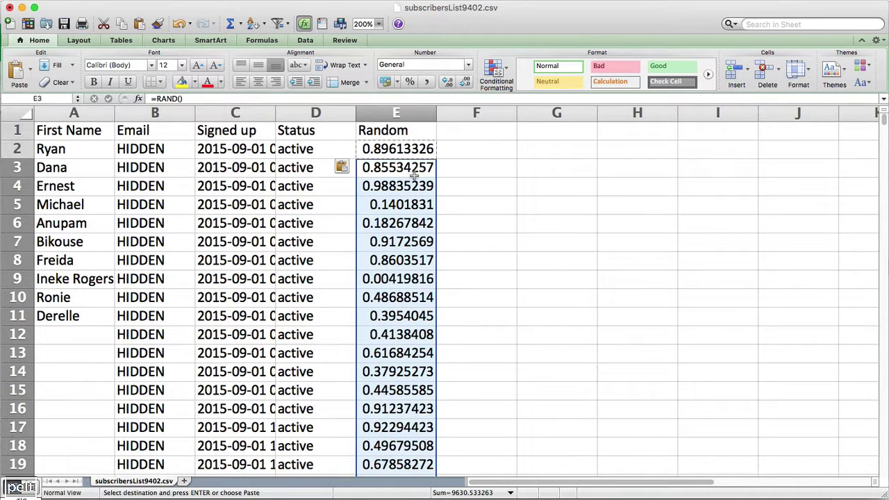
left_click(476, 209)
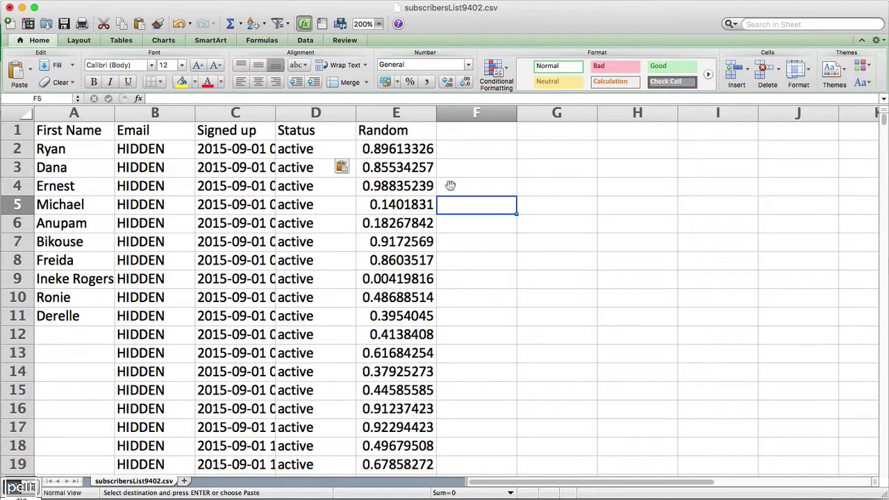
left_click_drag(407, 136, 42, 134)
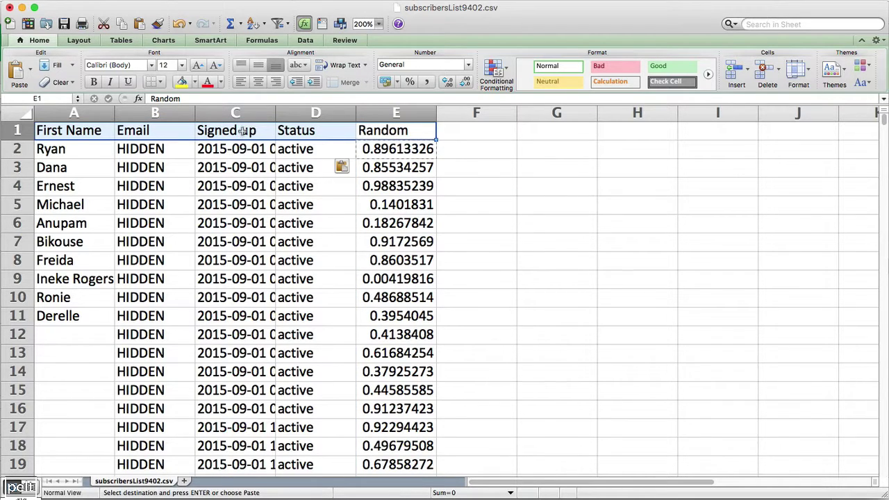
Enable header-row filters and sort all rows ascending by the Random column.
left_click(277, 23)
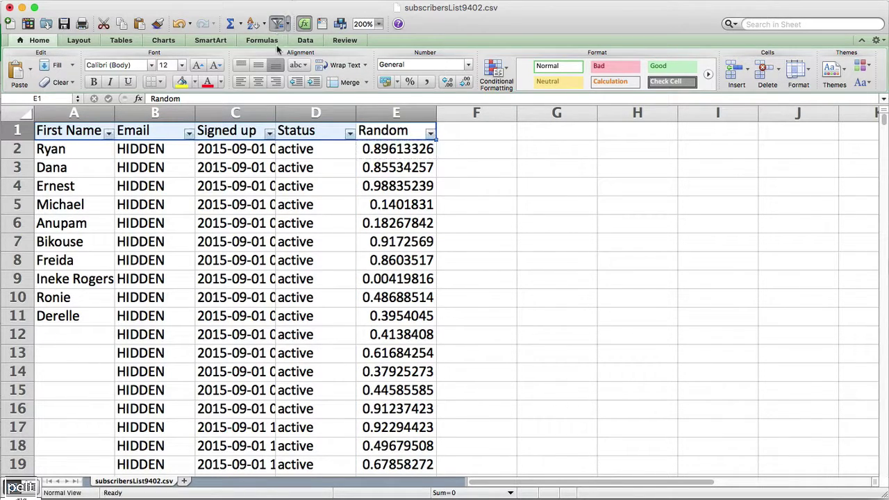
left_click(431, 135)
left_click(453, 168)
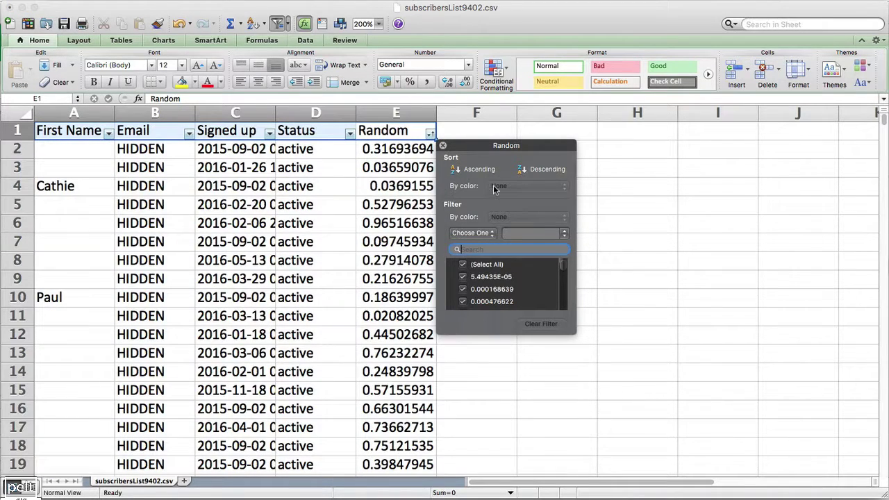
left_click(442, 147)
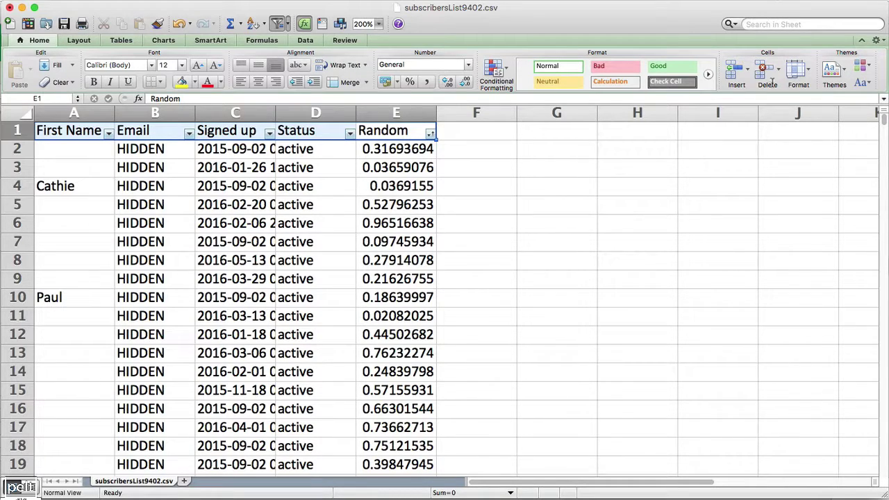
Copy the first names and emails from rows 2 to 9676.
left_click_drag(880, 125, 859, 480)
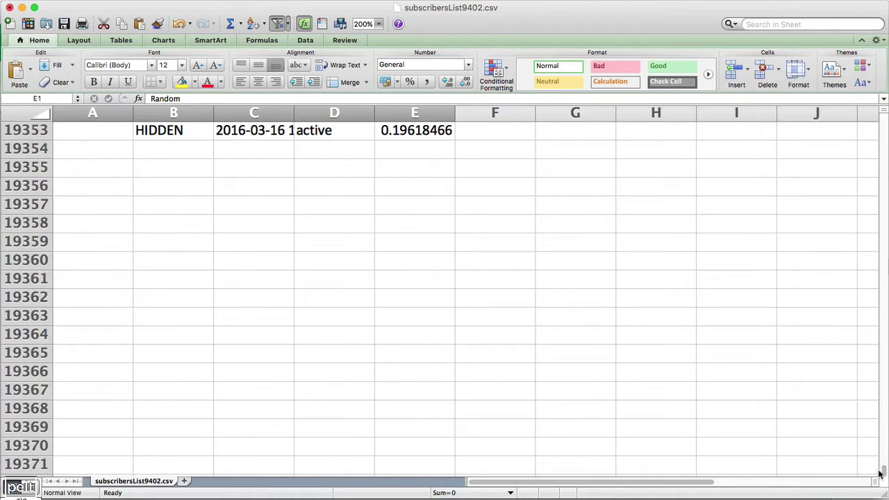
left_click_drag(879, 472, 842, 296)
scroll(706, 293, "up", 12)
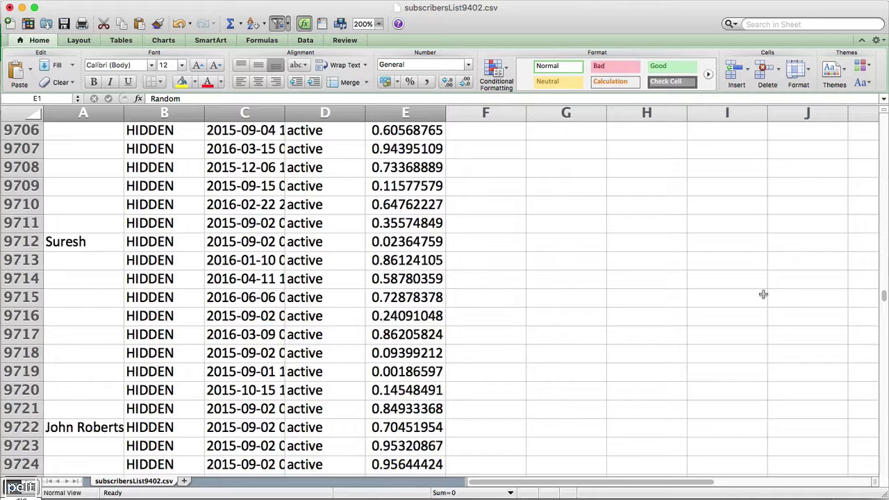
scroll(752, 298, "down", 2)
left_click(82, 173)
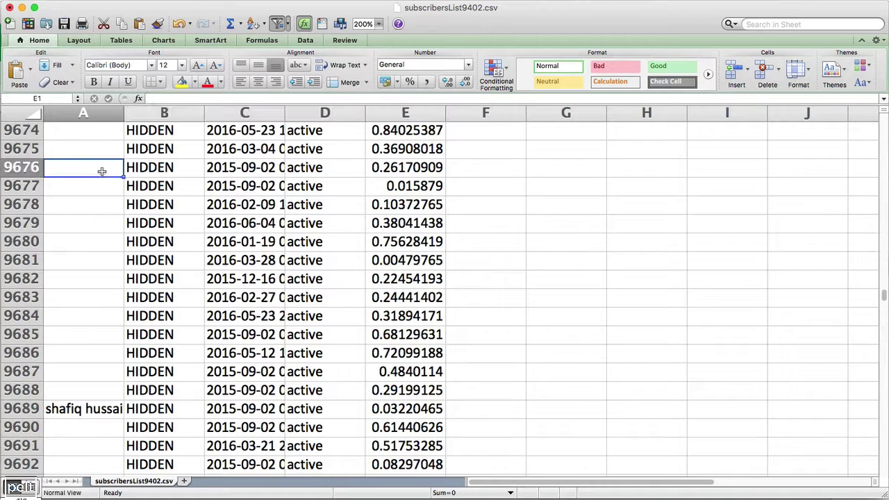
left_click_drag(164, 171, 101, 178)
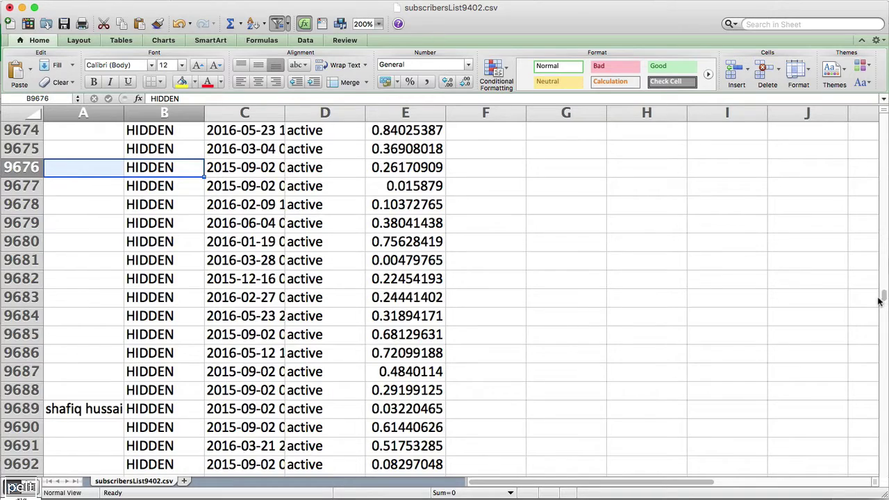
left_click_drag(880, 298, 880, 111)
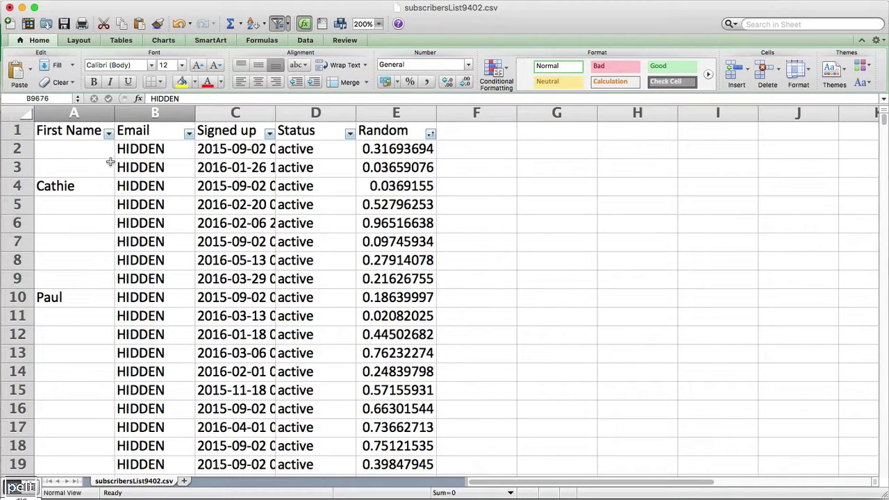
left_click(86, 154, "shift")
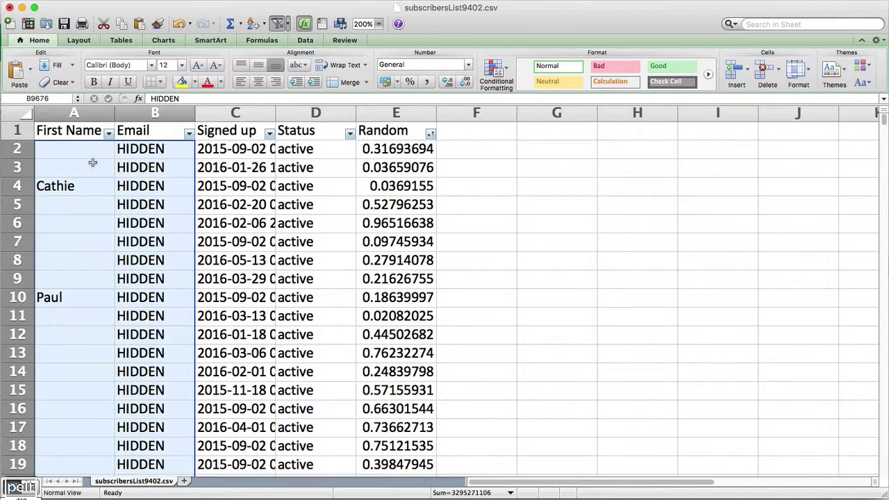
right_click(106, 179)
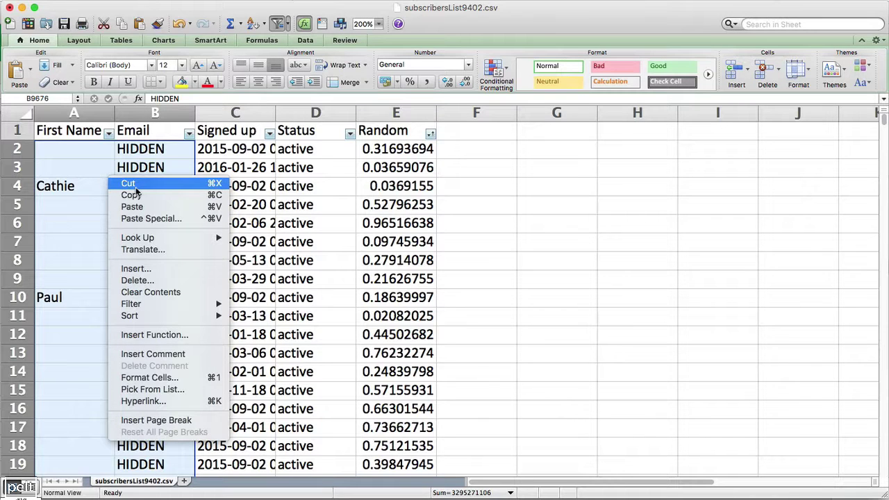
left_click(132, 194)
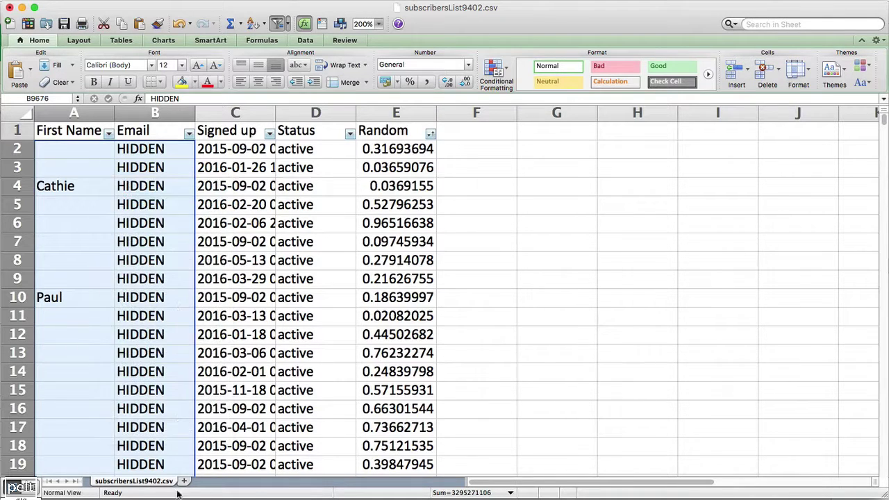
On a new Sheet1, add First Name and EMail headers and paste the copied rows below.
left_click(185, 481)
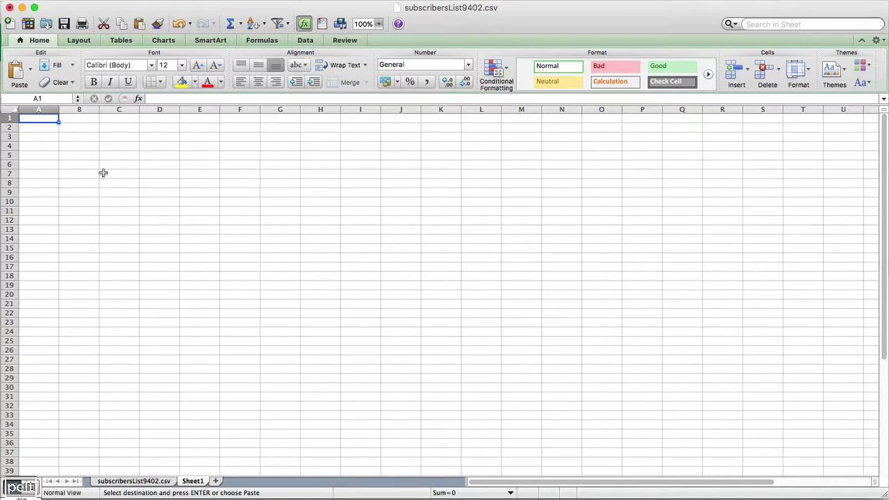
type("First Name")
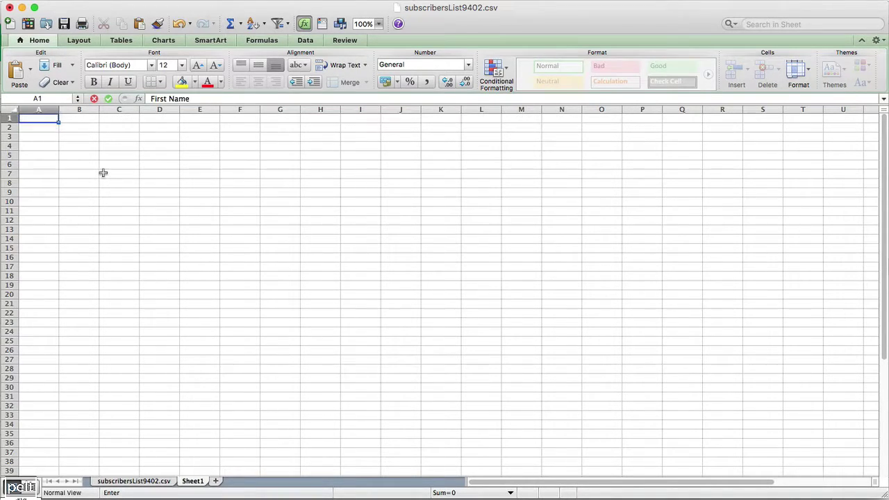
key("Tab")
type("EMail")
key("Return")
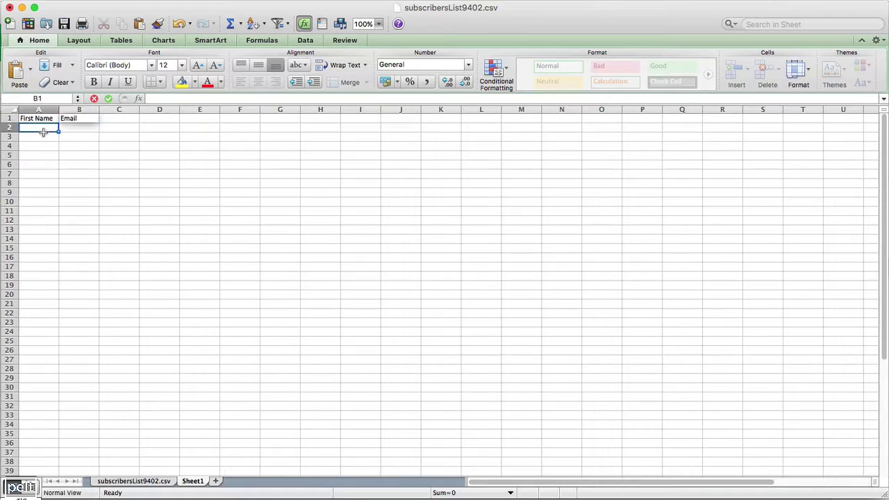
key("super+v")
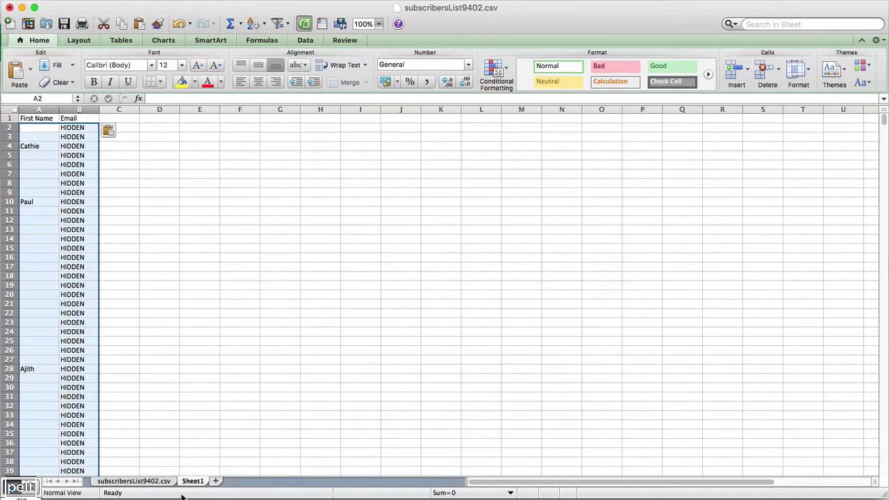
left_click(132, 481)
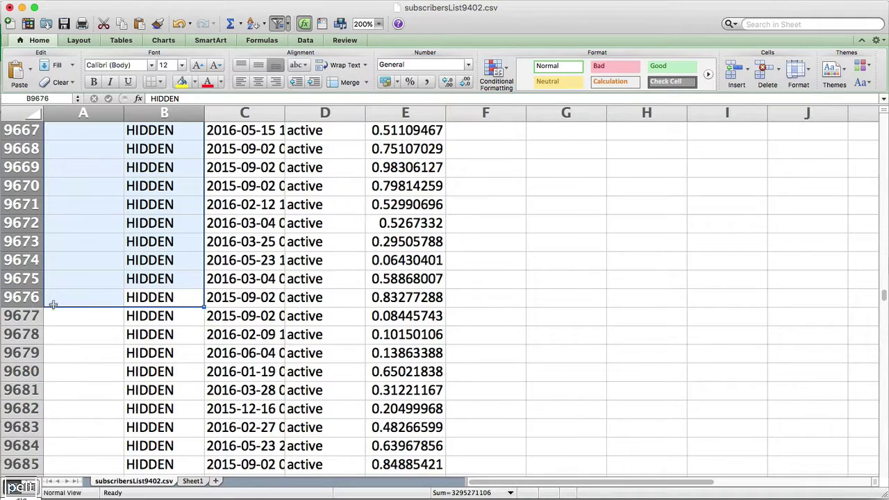
Delete rows 2–9676 from the subscribersList9402.csv sheet.
left_click_drag(33, 298, 25, 224)
left_click_drag(882, 297, 867, 121)
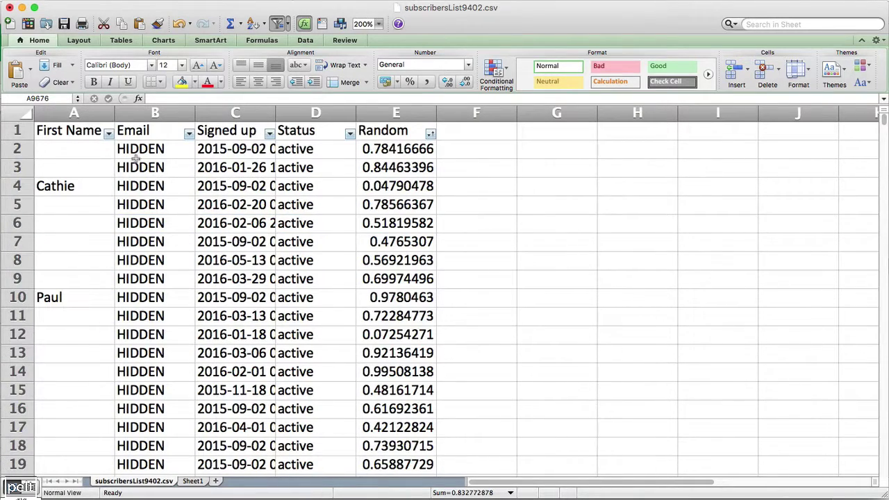
left_click(17, 150, "shift")
right_click(109, 217)
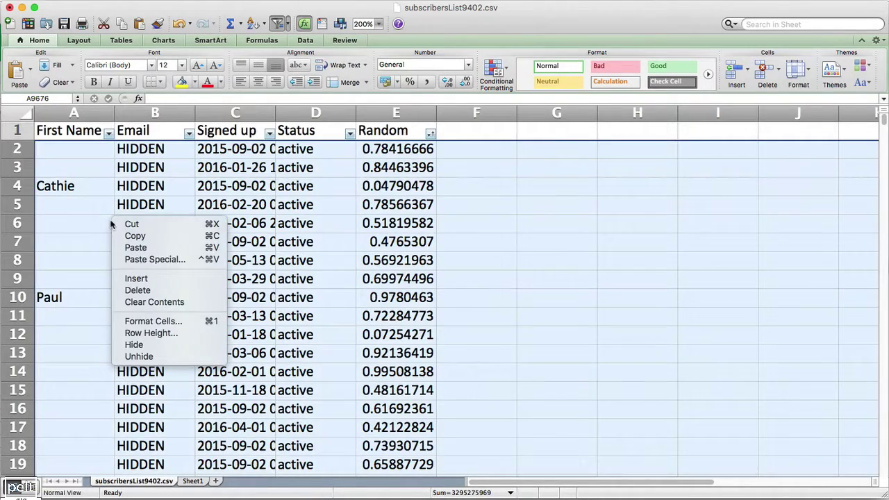
left_click(167, 292)
left_click(163, 241)
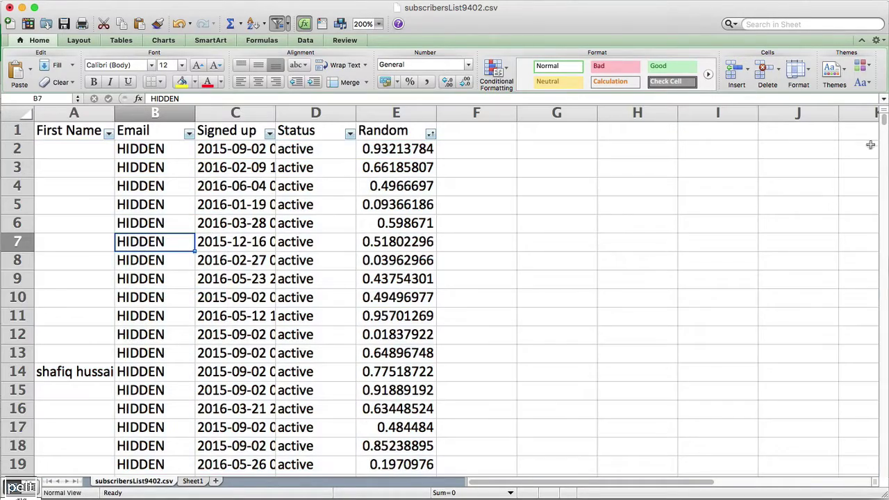
left_click_drag(881, 124, 871, 298)
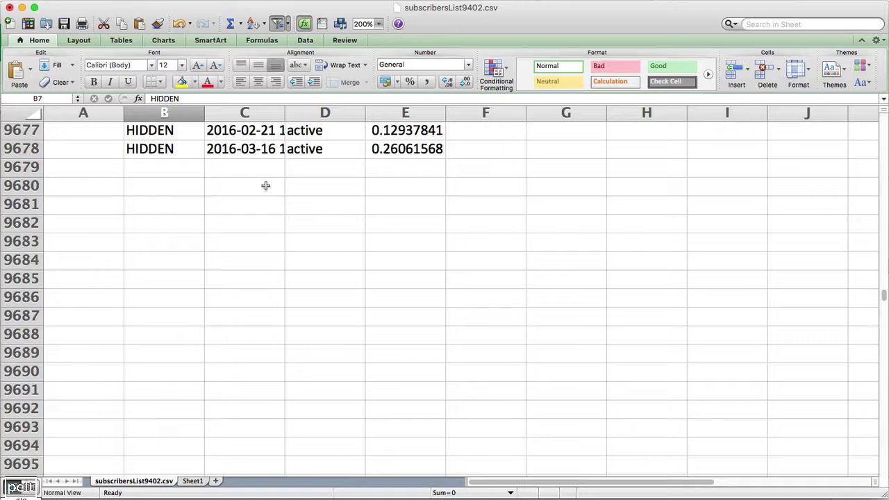
Save Sheet1 as a CSV file named list1.csv.
left_click(194, 481)
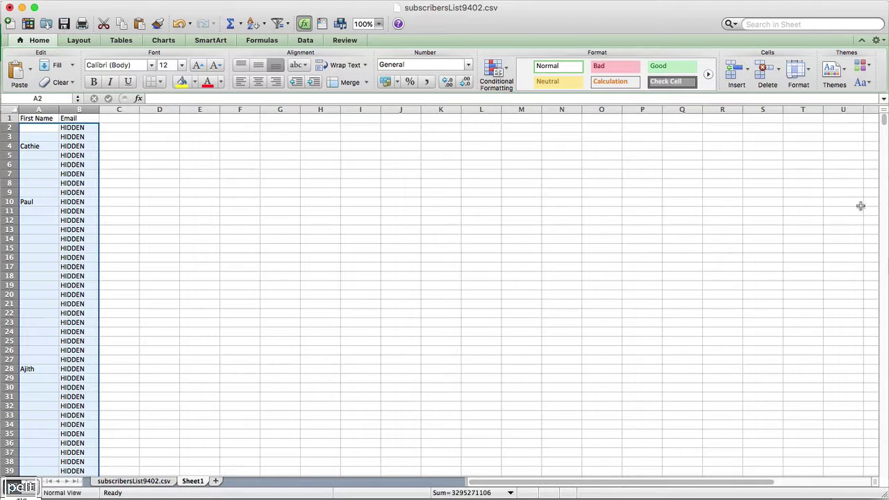
left_click_drag(883, 121, 843, 481)
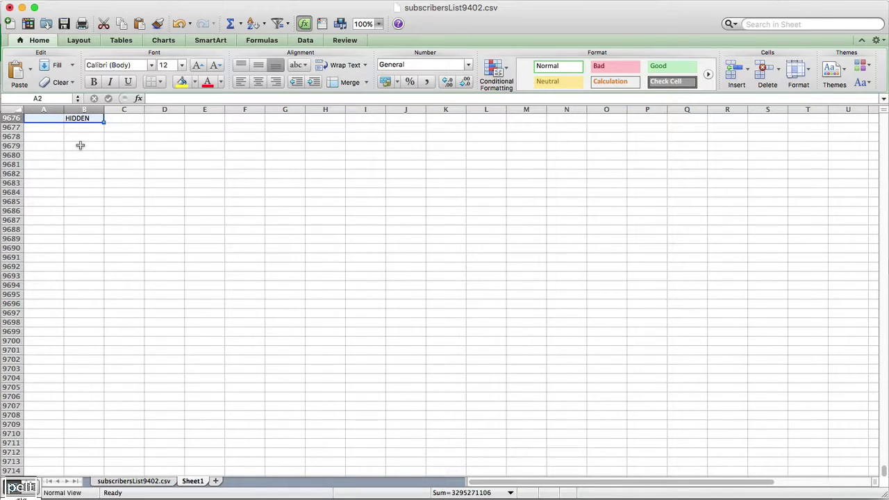
scroll(124, 187, "up", 20)
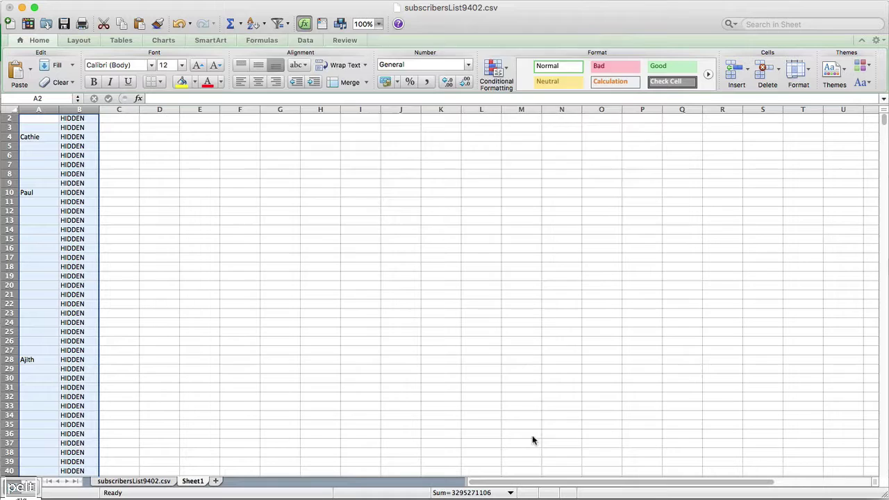
key("super+shift+s")
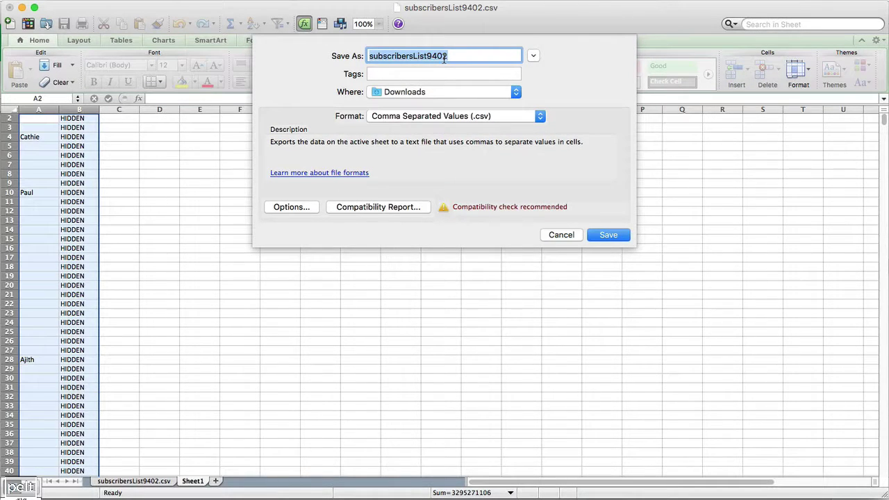
type("list1")
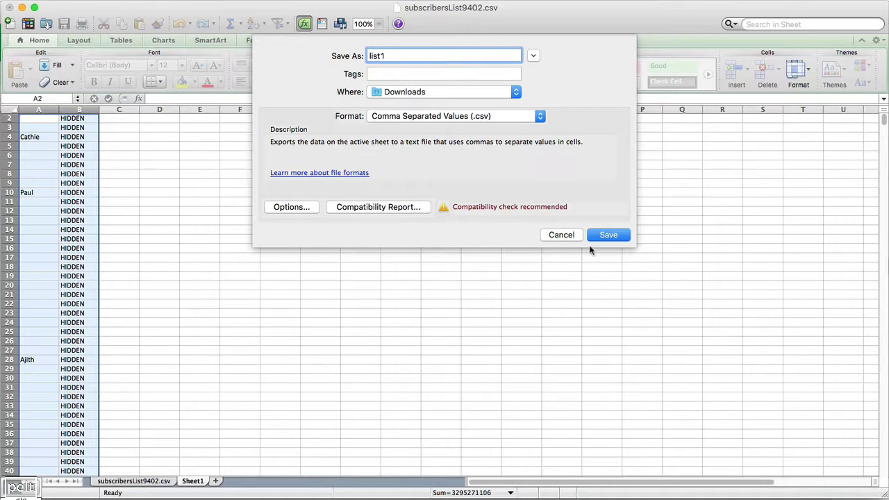
left_click(606, 235)
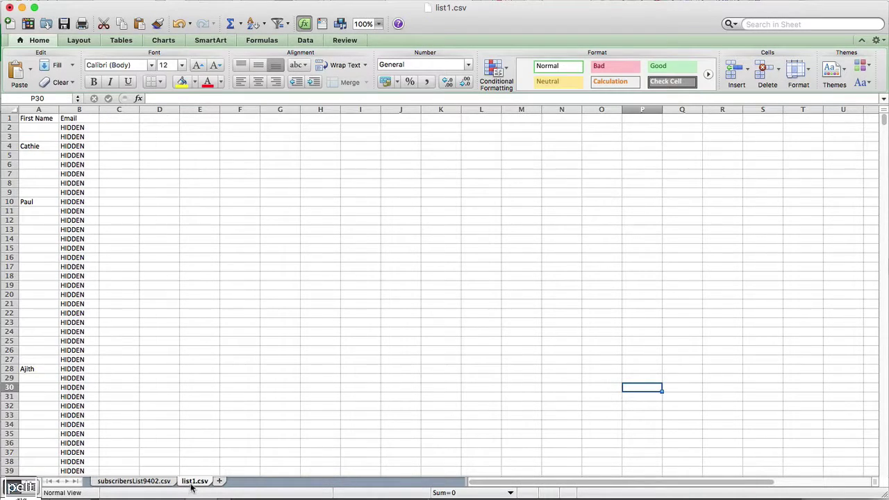
Compare the subscribersList9402.csv and list1.csv sheets.
left_click(137, 482)
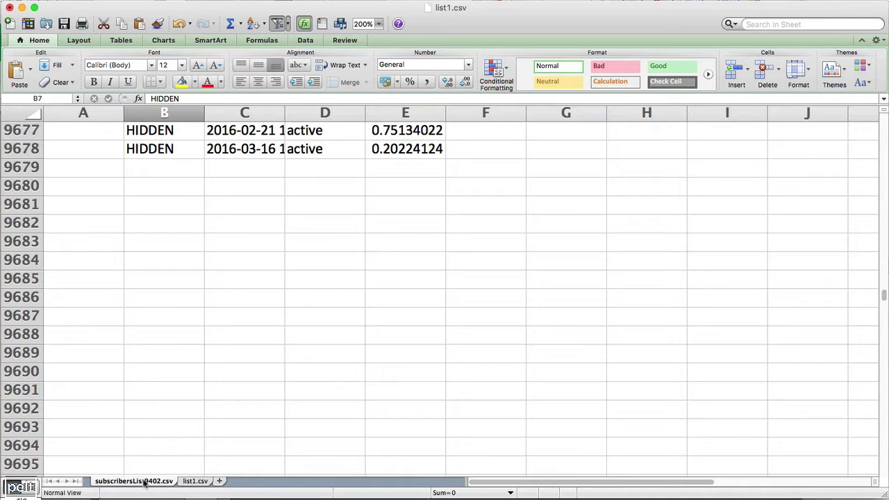
scroll(259, 338, "up", 5)
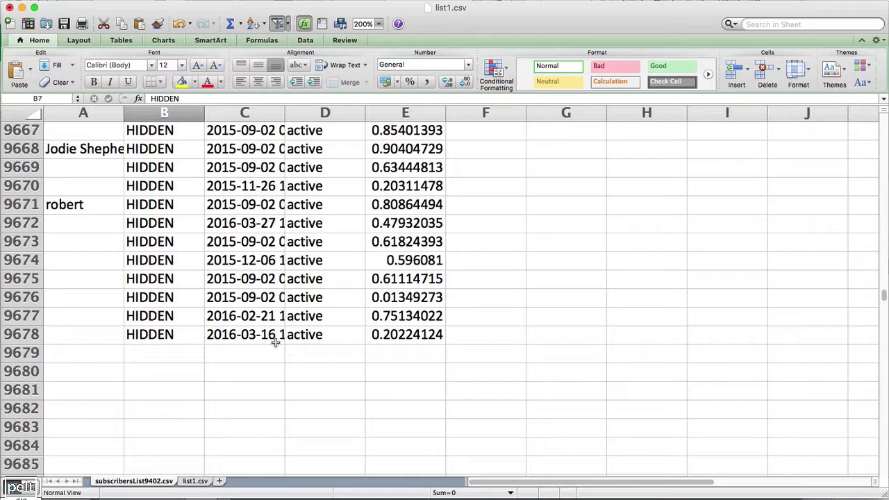
left_click(195, 481)
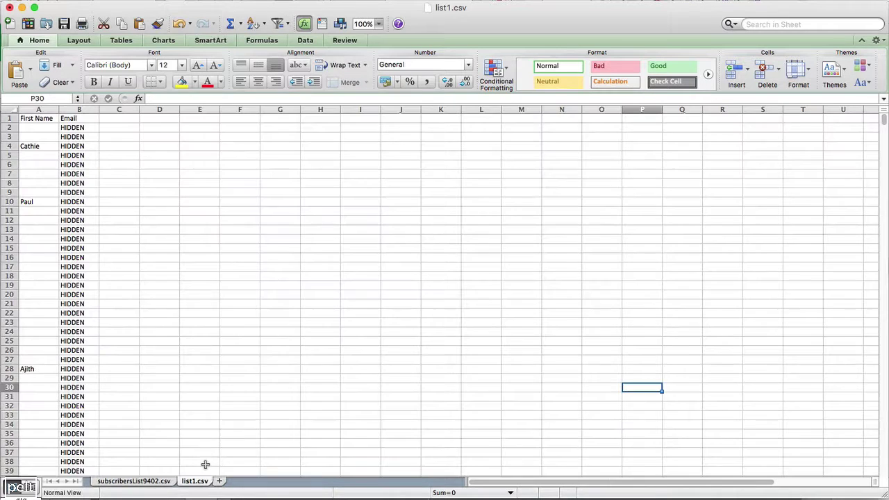
left_click(142, 482)
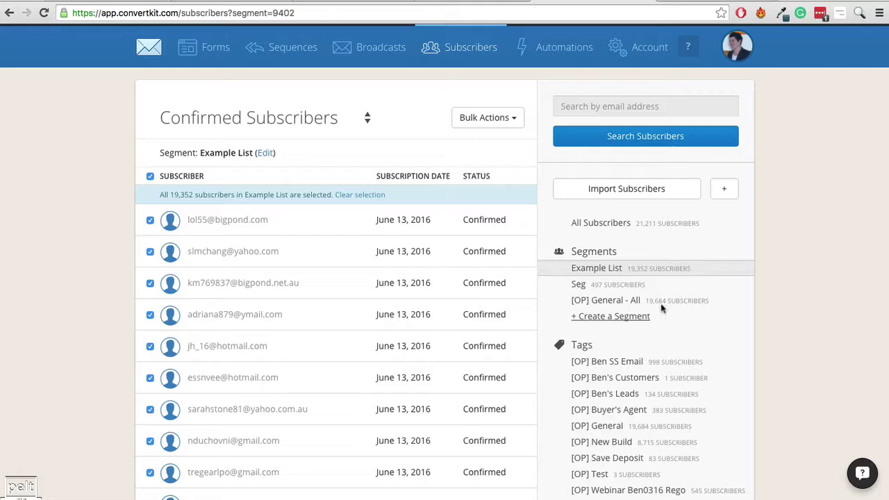
Create a new tag named List1.
scroll(683, 227, "down", 1)
scroll(680, 224, "down", 6)
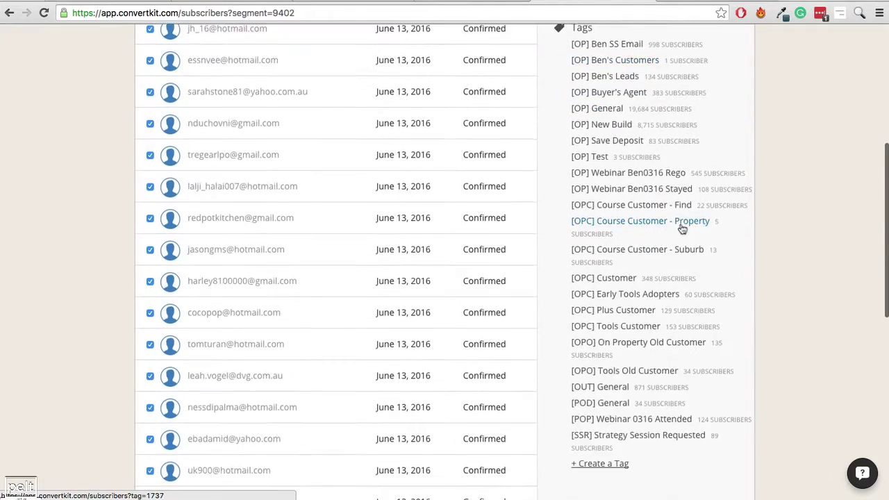
scroll(609, 399, "up", 3)
scroll(608, 399, "up", 3)
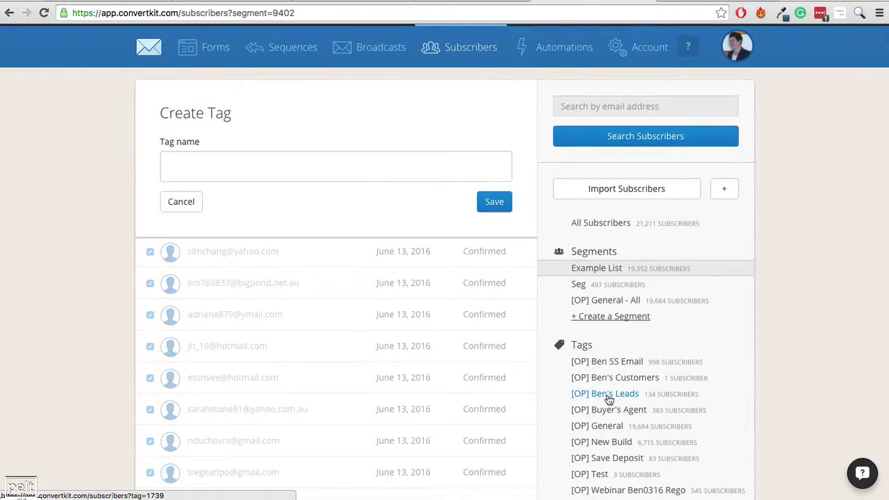
left_click(352, 163)
type("List")
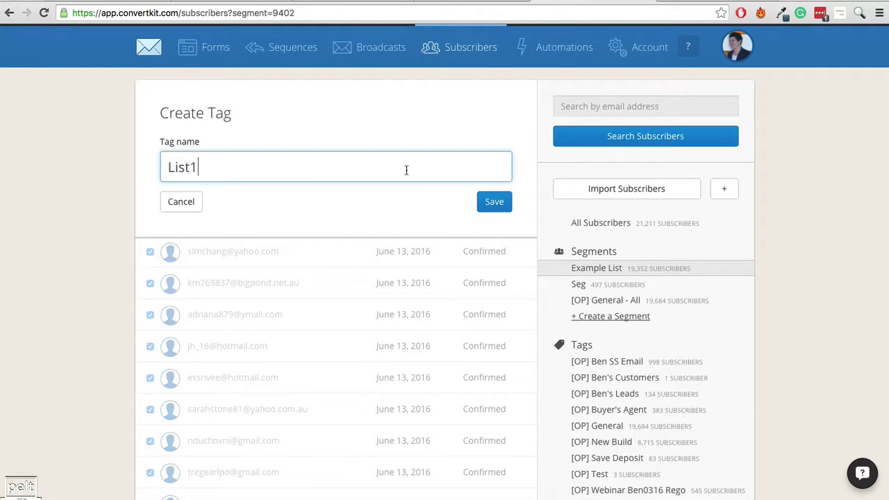
type("1")
left_click(486, 202)
Create a second tag named List2.
scroll(602, 258, "down", 3)
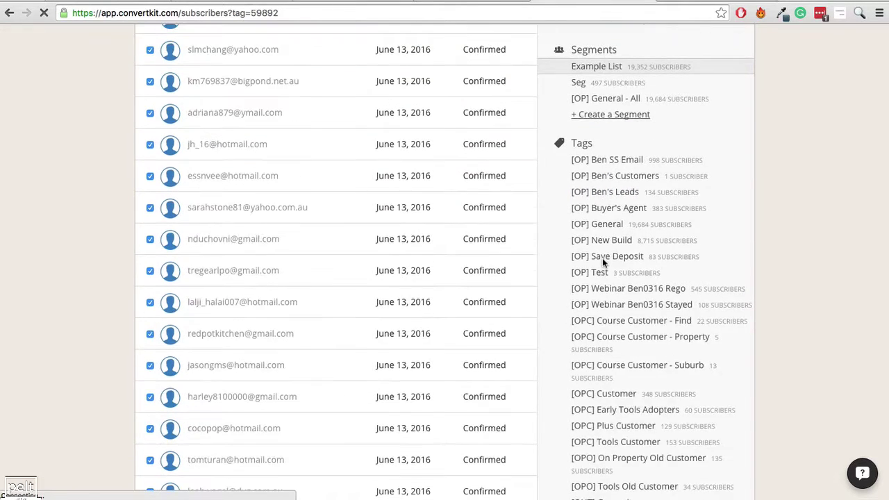
scroll(602, 258, "down", 3)
scroll(603, 375, "down", 5)
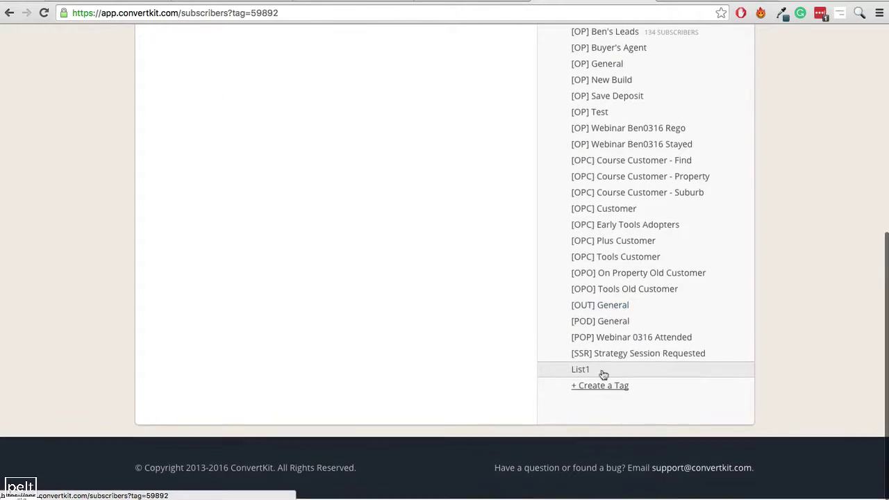
left_click(600, 386)
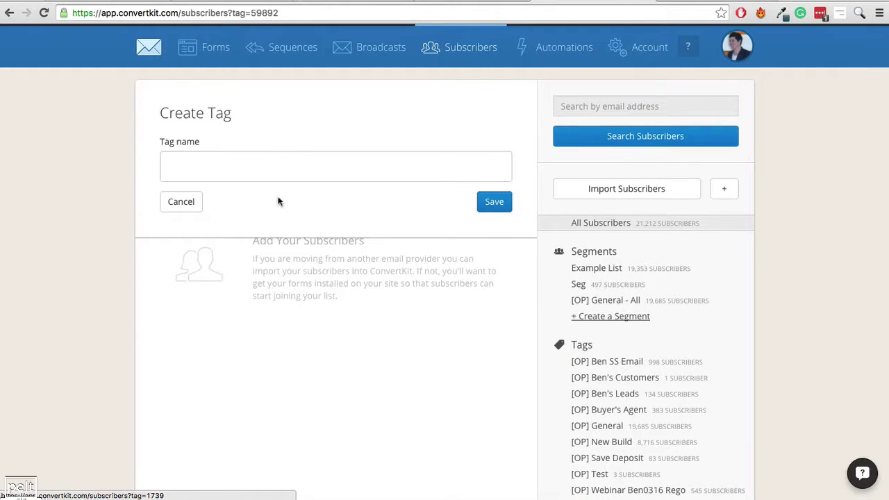
left_click(282, 171)
type("List")
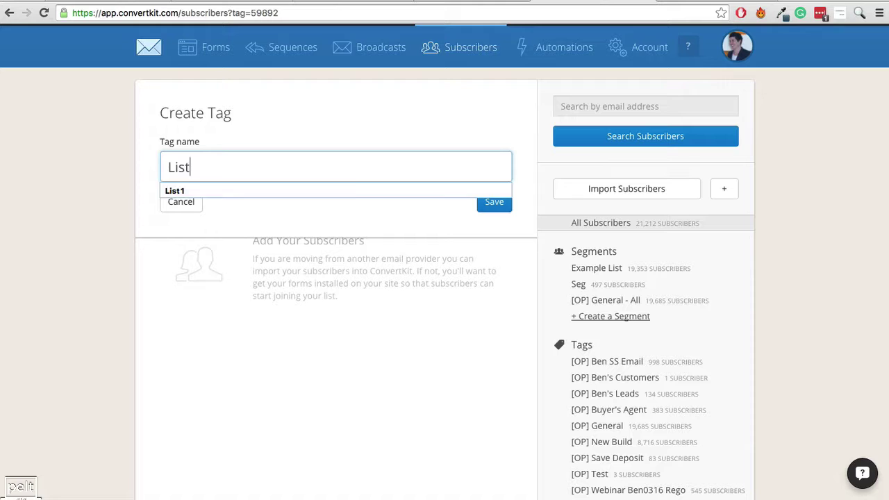
type("2")
left_click(489, 203)
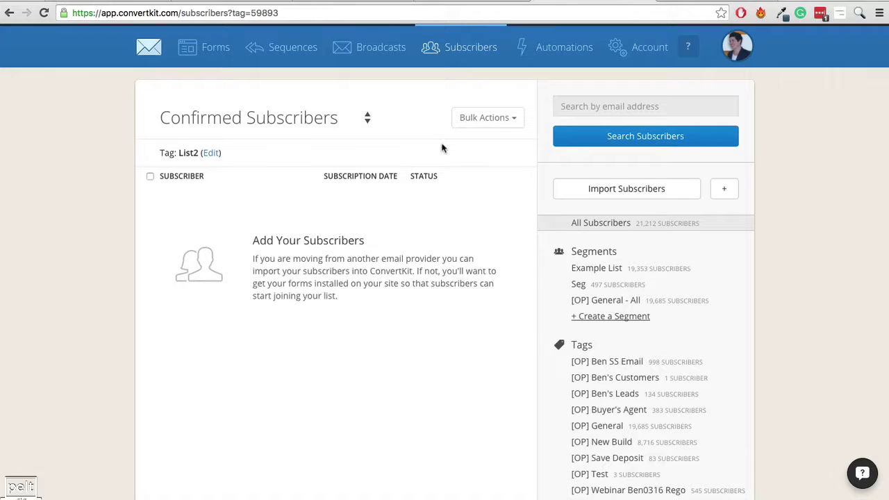
Start a subscriber import tagged List1 and upload list1.csv.
left_click(617, 195)
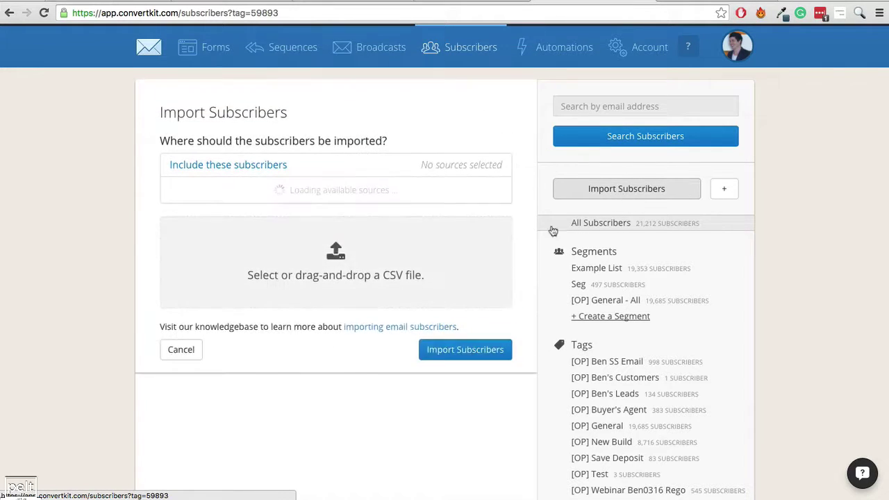
left_click(192, 233)
scroll(224, 255, "down", 3)
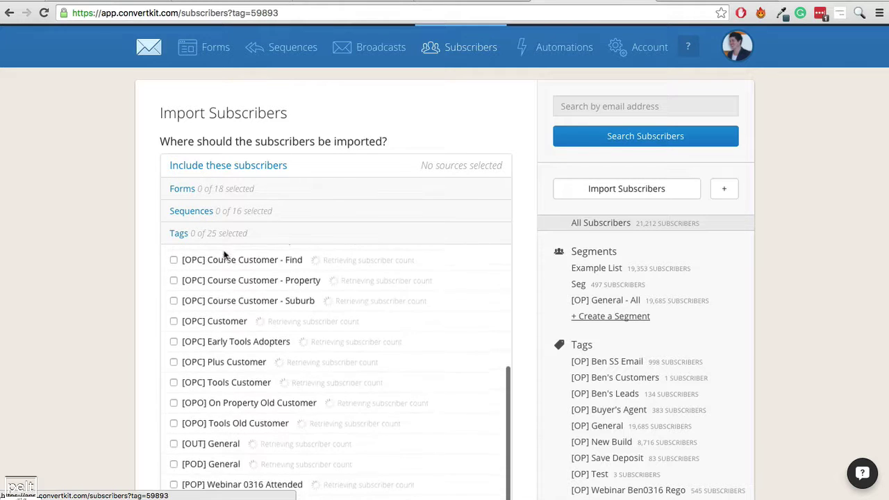
scroll(224, 255, "down", 4)
left_click(174, 393)
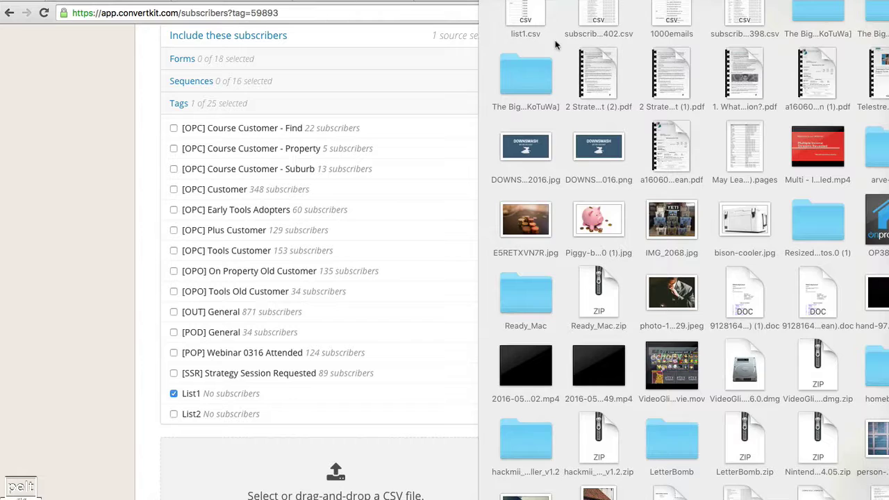
left_click_drag(526, 18, 298, 464)
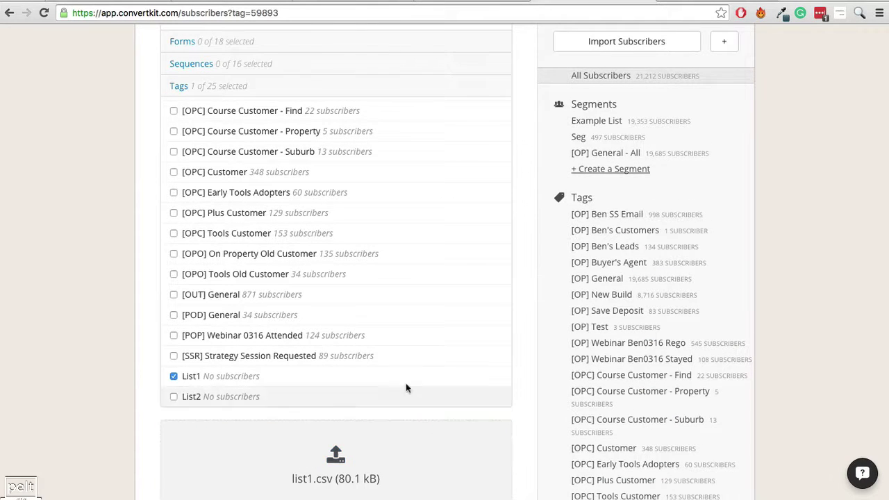
Map the First Name and Email columns to their fields and run the import.
scroll(406, 382, "down", 5)
scroll(386, 395, "down", 3)
left_click(296, 320)
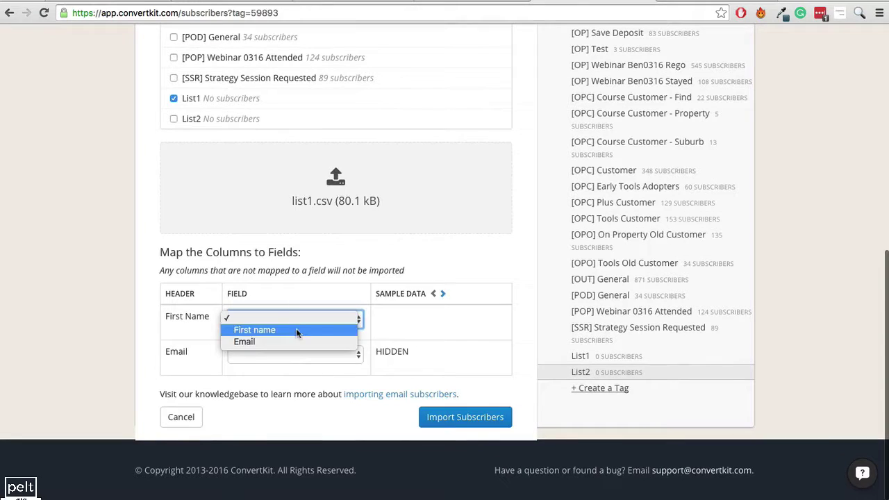
left_click(296, 329)
left_click(298, 353)
left_click(299, 376)
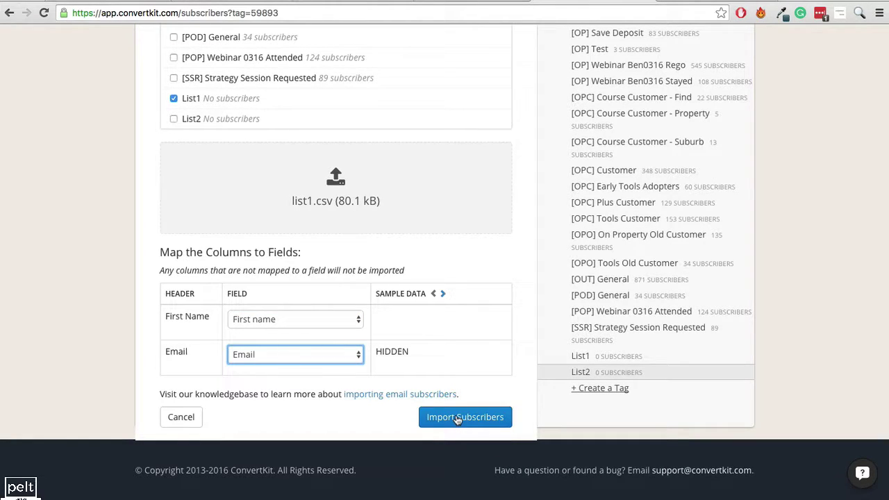
left_click(458, 418)
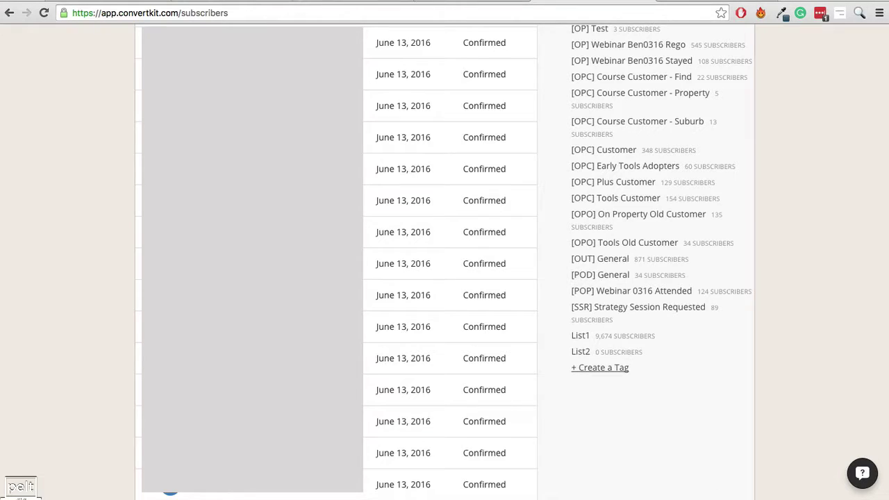
Create a new broadcast whose recipients are subscribers tagged List1.
scroll(559, 153, "up", 10)
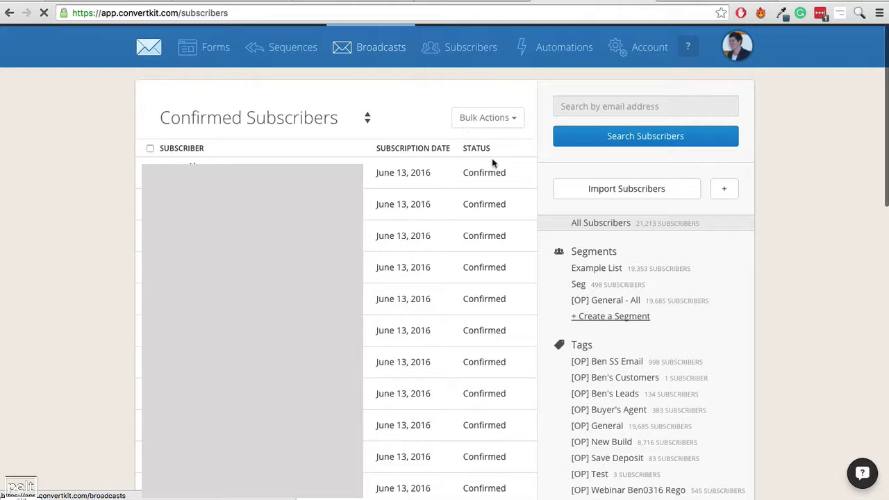
left_click(375, 52)
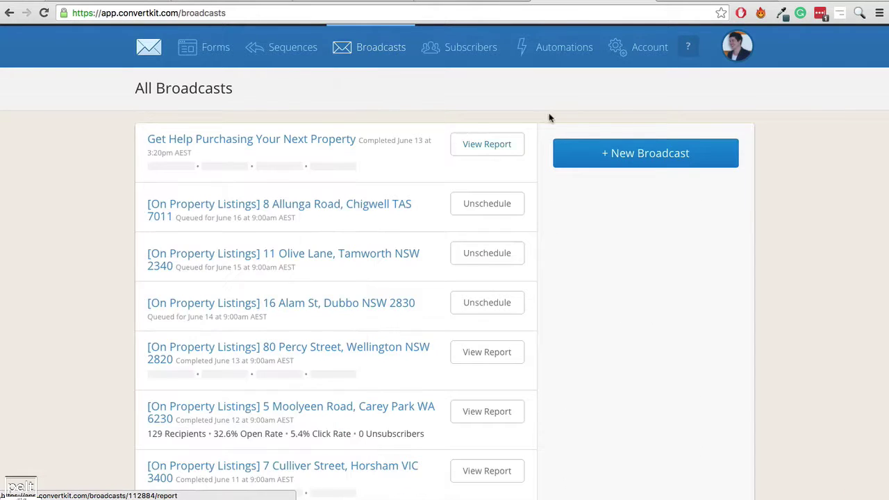
left_click(636, 157)
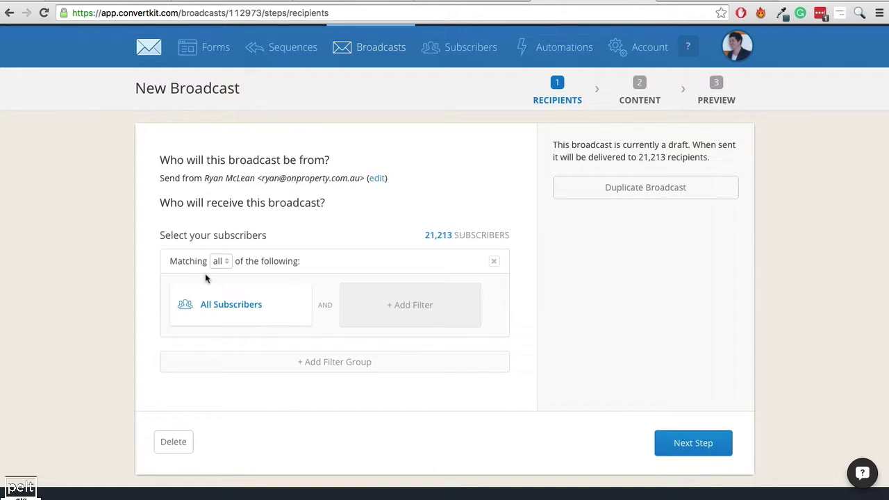
left_click(255, 303)
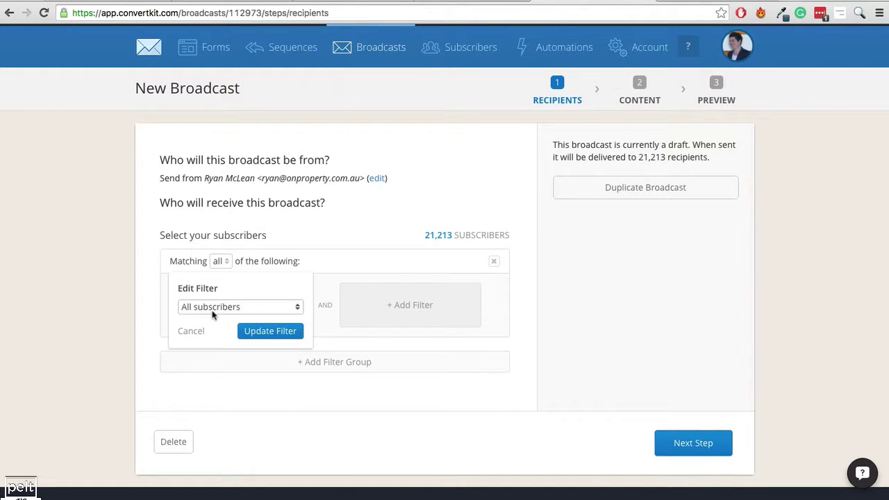
left_click(217, 309)
left_click(215, 347)
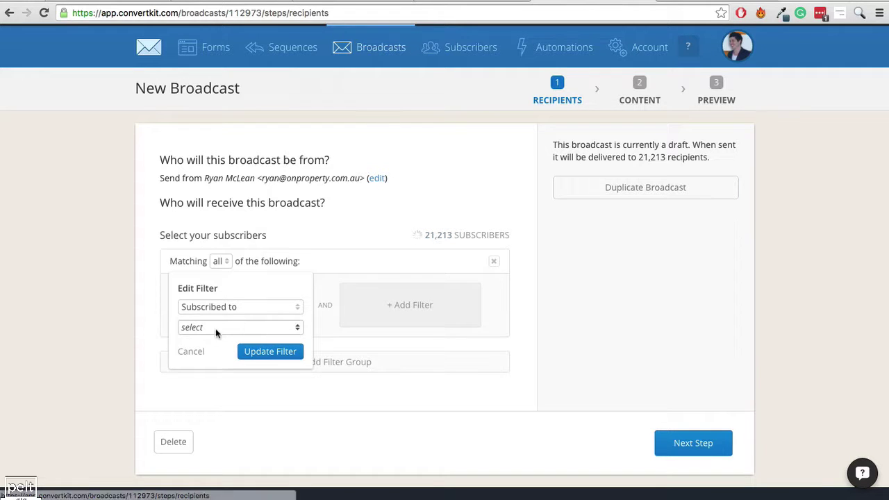
left_click(219, 327)
left_click(203, 382)
left_click(204, 348)
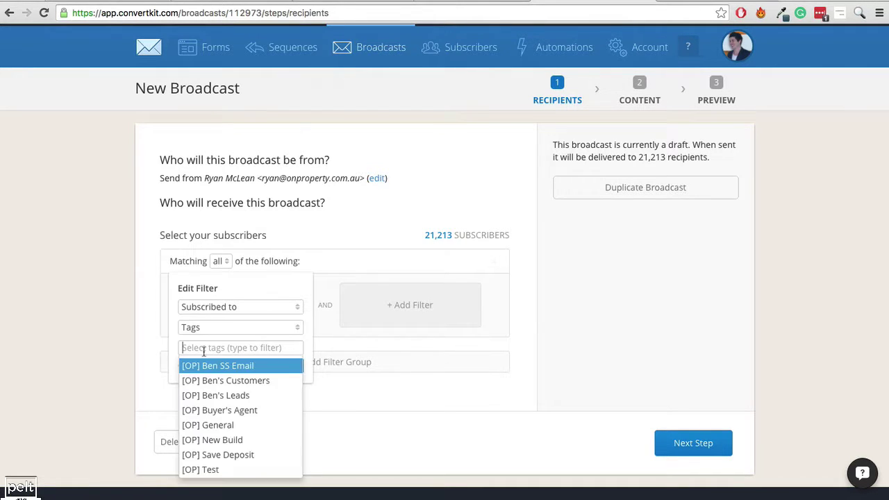
type("list")
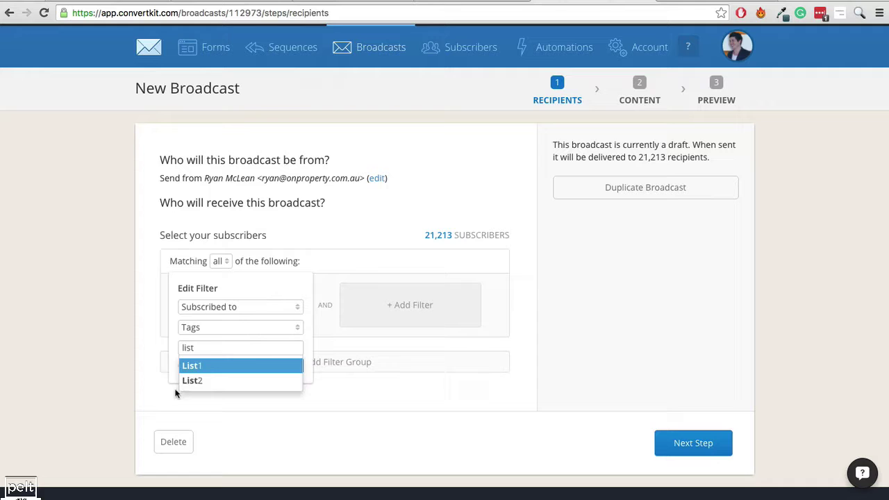
left_click(191, 368)
left_click(297, 372)
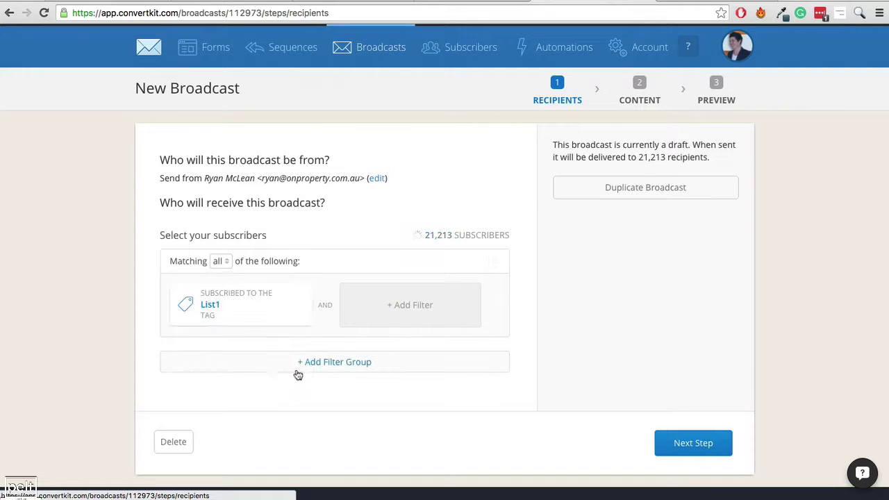
Add a 'none' filter group excluding subscribers tagged List2, leaving 9,674 recipients.
left_click(334, 362)
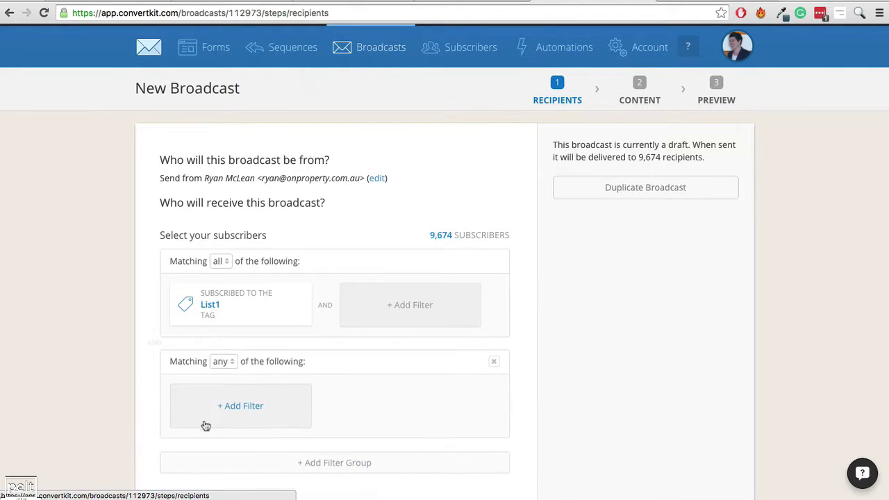
left_click(221, 363)
left_click(227, 393)
left_click(244, 410)
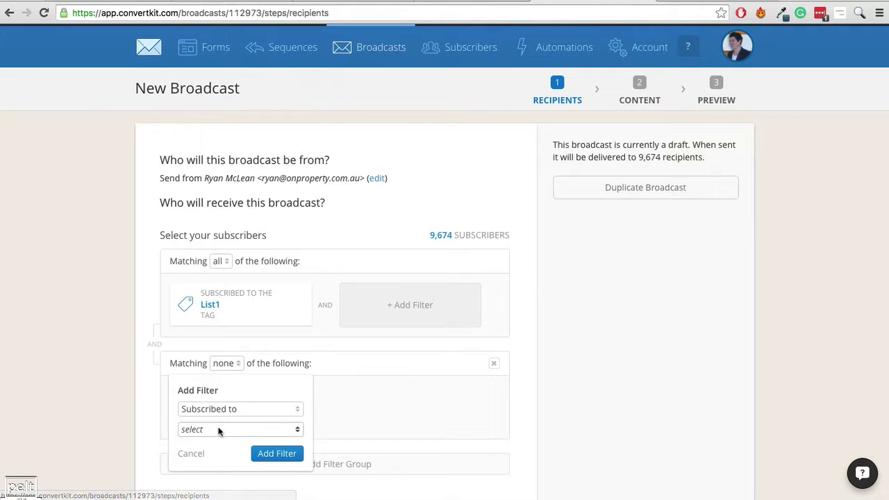
left_click(231, 412)
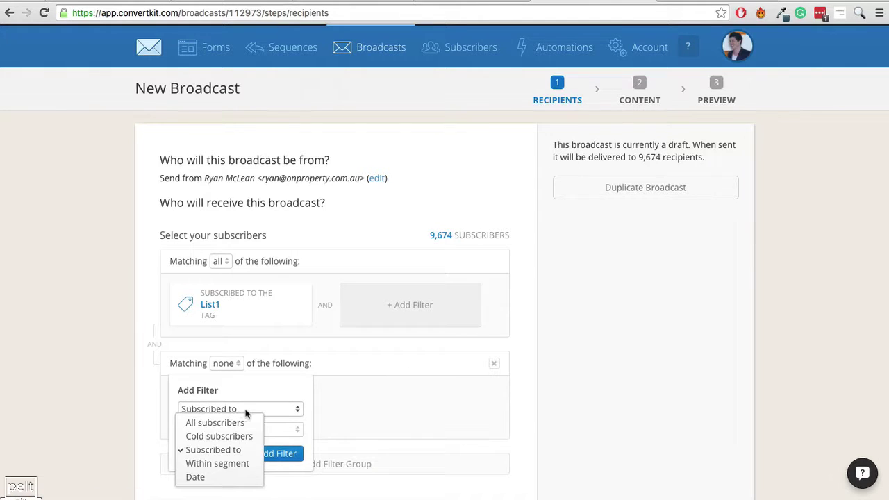
left_click(236, 451)
left_click(236, 430)
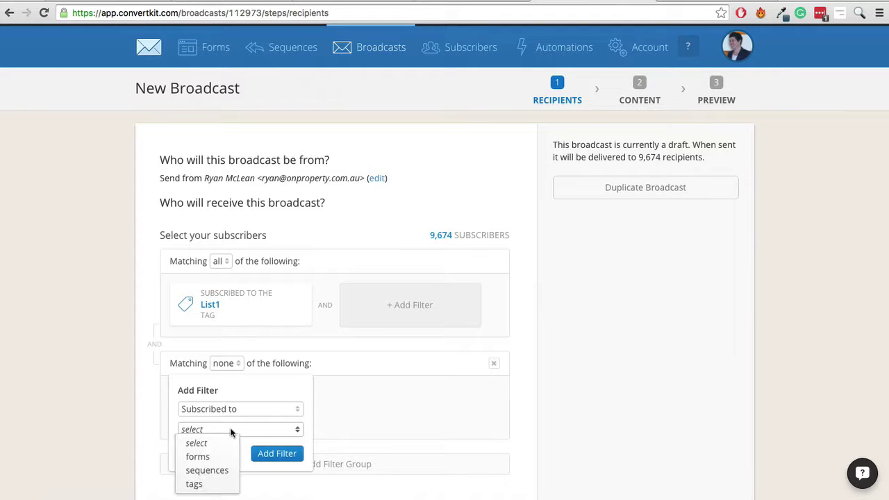
left_click(195, 484)
left_click(227, 450)
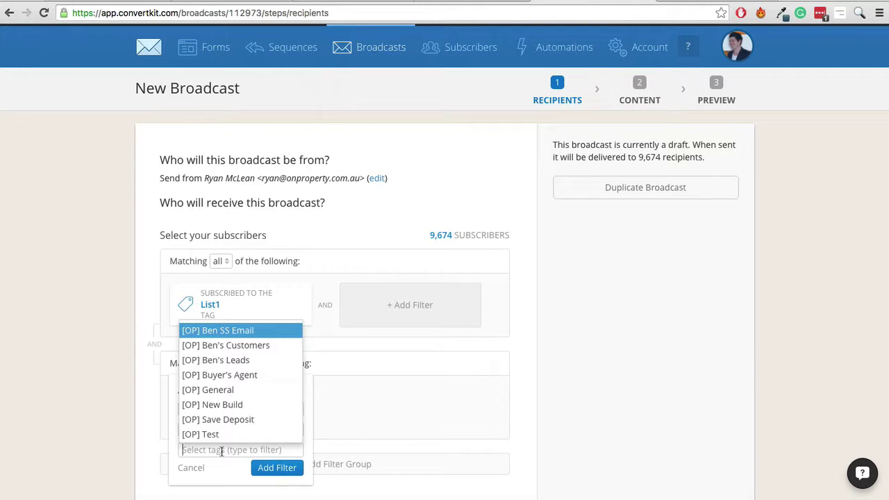
type("list2")
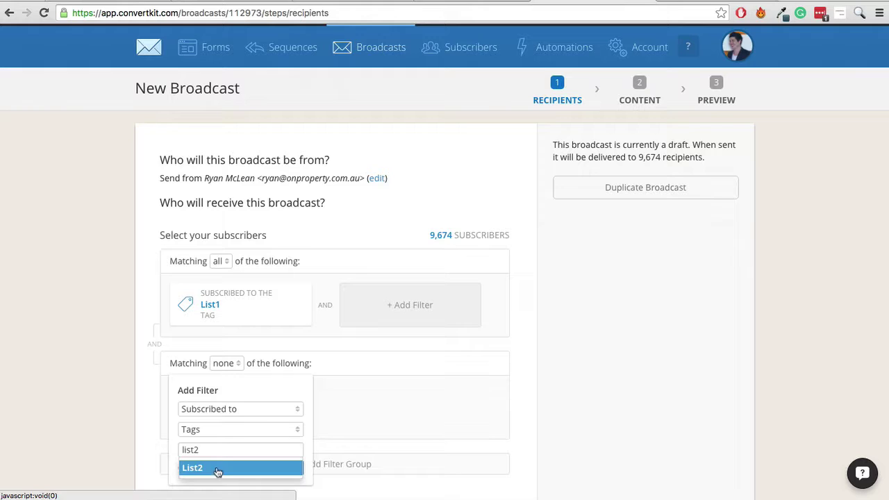
left_click(217, 469)
left_click(277, 473)
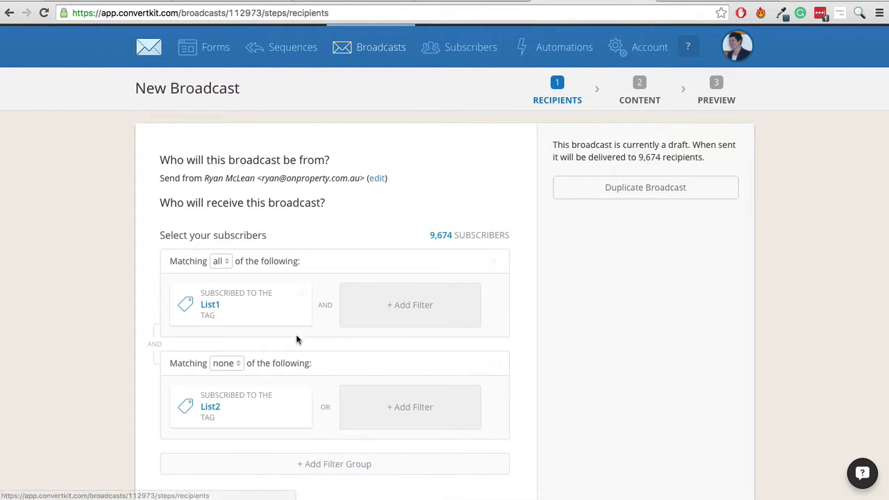
scroll(290, 334, "down", 1)
scroll(290, 334, "down", 3)
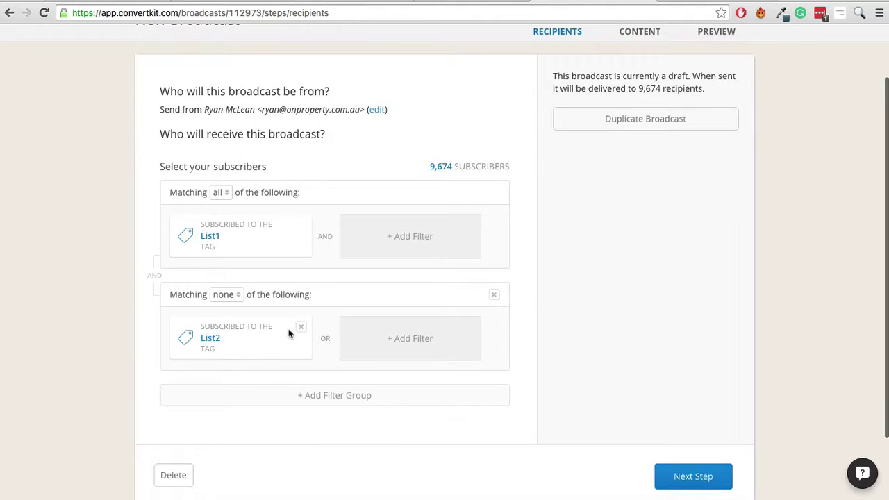
Advance to the Content step and place the cursor in the email subject and body fields.
left_click(693, 479)
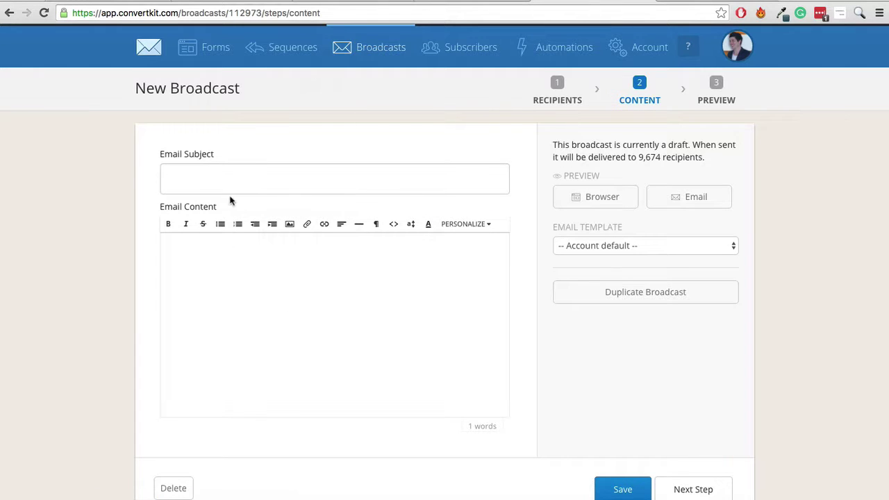
left_click(221, 182)
left_click(222, 275)
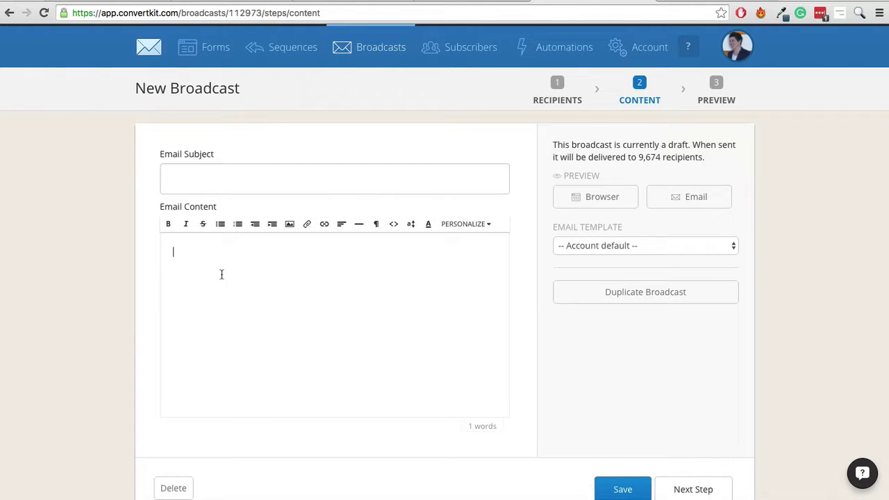